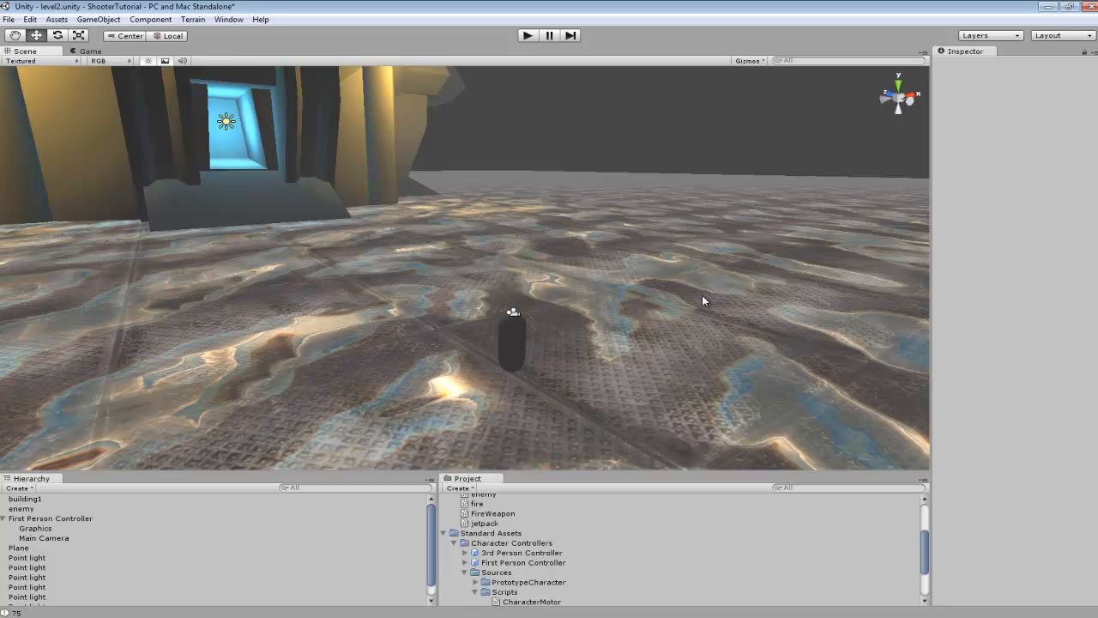
- Collapse the Standard Assets folder in the project and select the First Person Controller object to show its components
{"action": "left_click_drag", "start_coordinate": [660, 298], "coordinate": [679, 330], "text": "alt"}
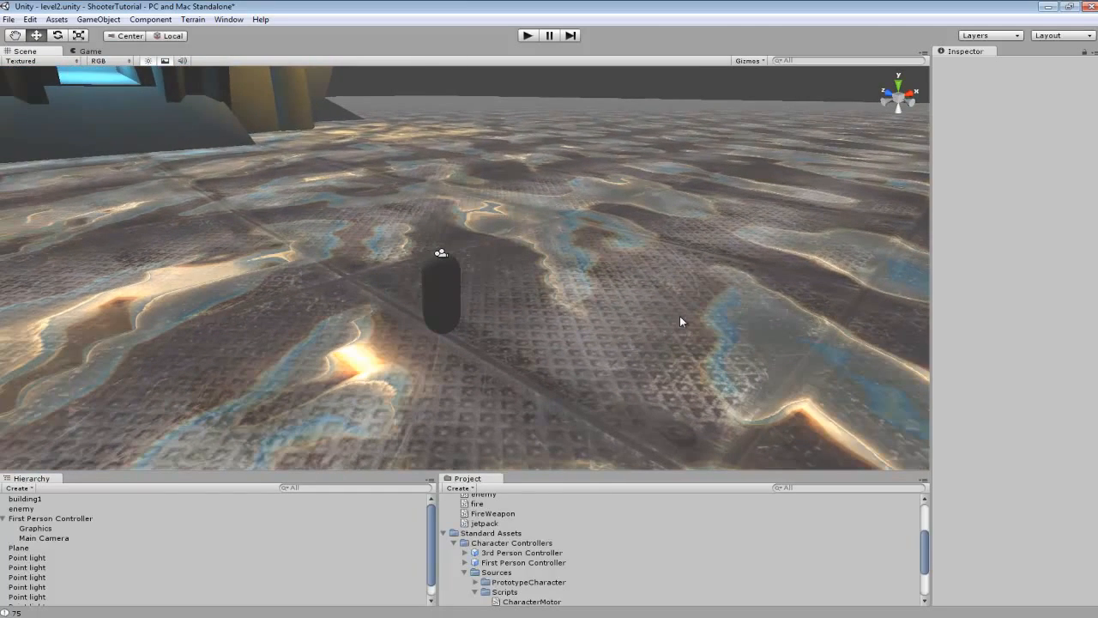
{"action": "left_click_drag", "start_coordinate": [520, 303], "coordinate": [555, 290], "text": "alt"}
{"action": "left_click", "coordinate": [548, 296]}
{"action": "left_click_drag", "start_coordinate": [625, 306], "coordinate": [649, 318], "text": "alt"}
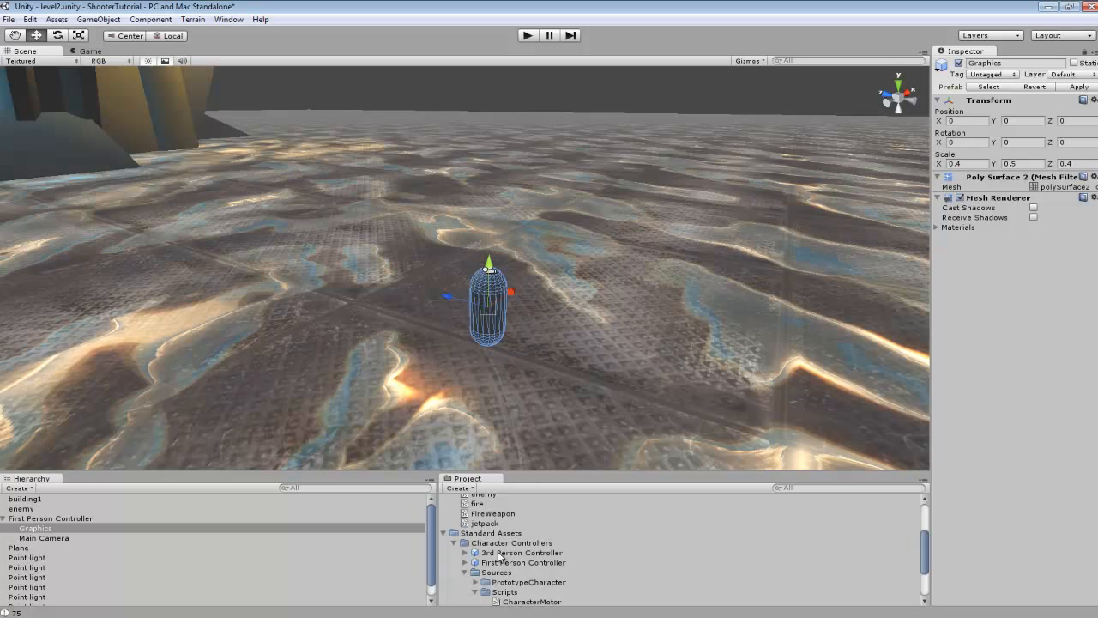
{"action": "left_click", "coordinate": [444, 533]}
{"action": "left_click", "coordinate": [51, 520]}
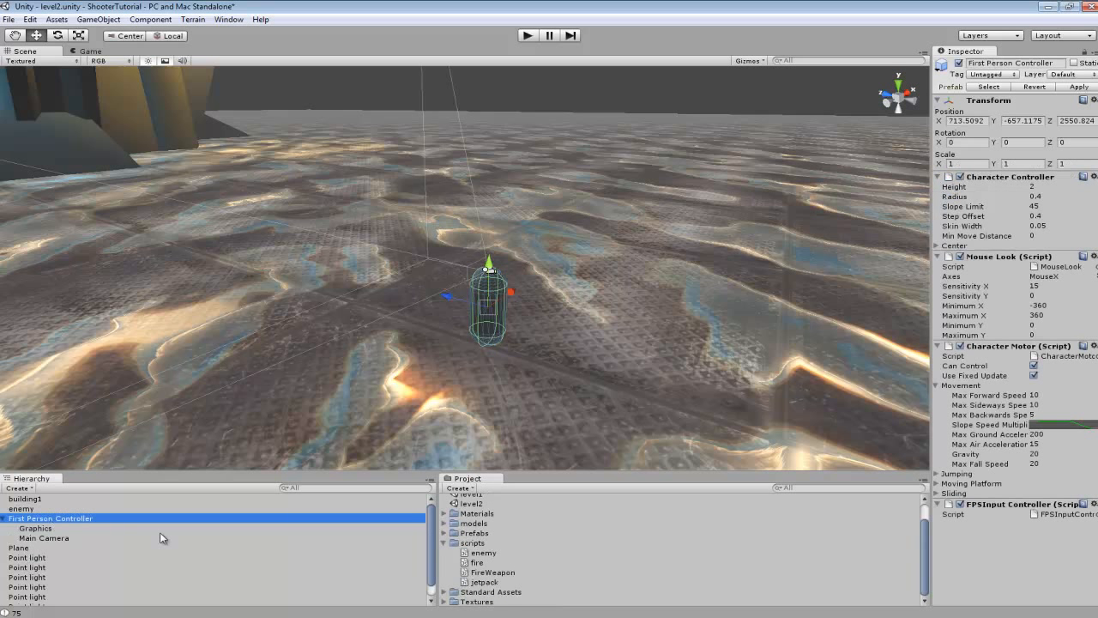
- Try Character Controller heights of 4, 3 and 1 on the First Person Controller, finishing with the Height set to 2
{"action": "right_click_drag", "start_coordinate": [650, 309], "coordinate": [411, 313]}
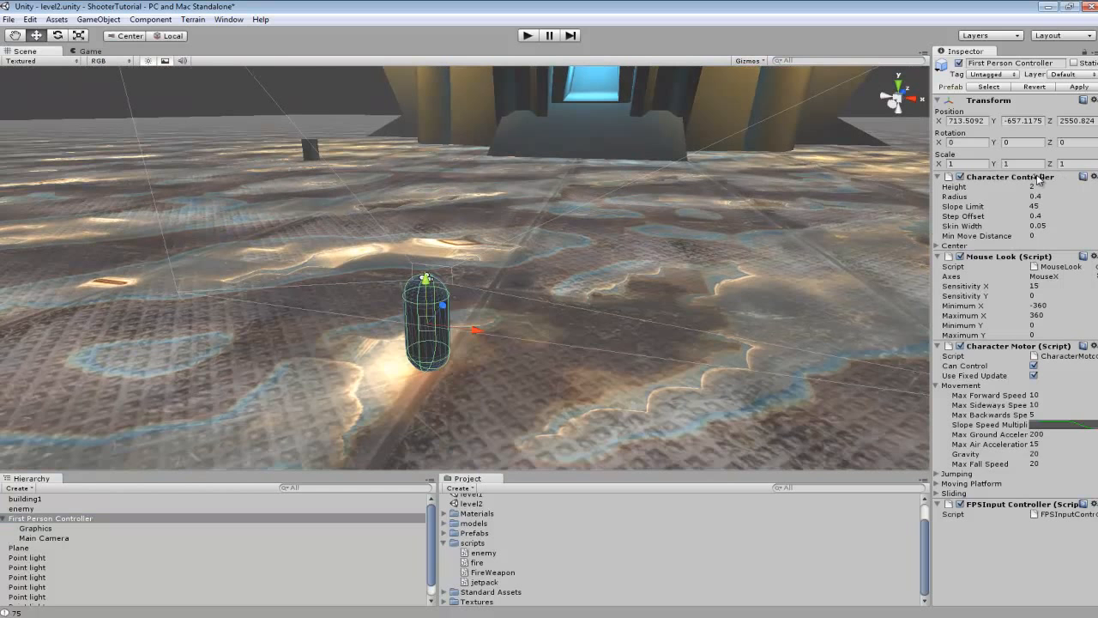
{"action": "mouse_move", "coordinate": [732, 229]}
{"action": "right_mouse_down"}
{"action": "mouse_move", "coordinate": [728, 201]}
{"action": "mouse_move", "coordinate": [724, 228]}
{"action": "right_mouse_up"}
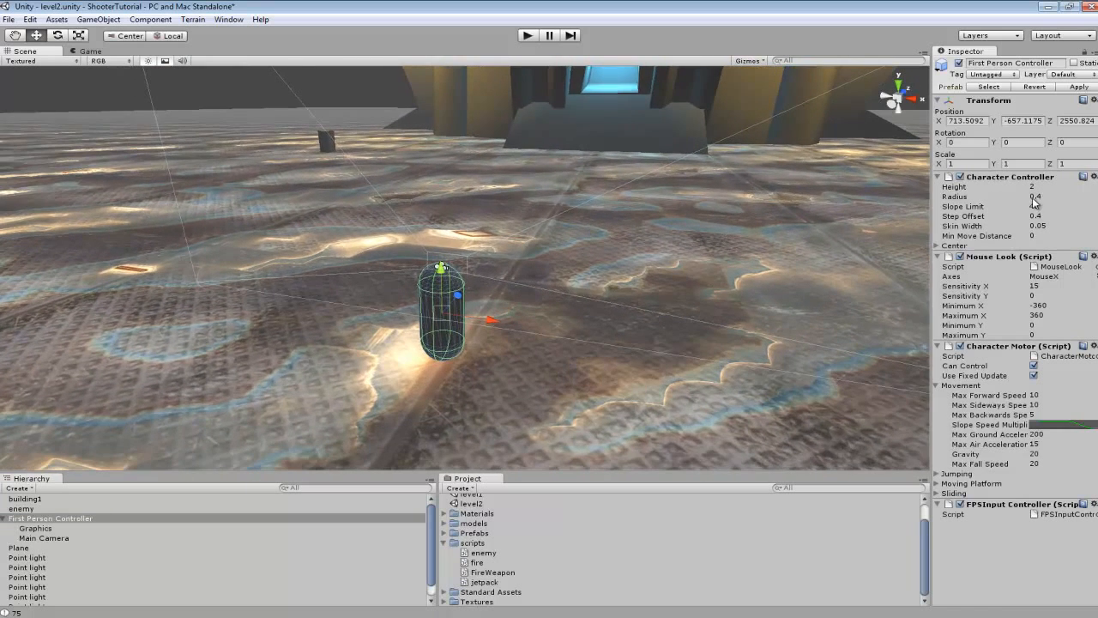
{"action": "mouse_move", "coordinate": [485, 327]}
{"action": "right_mouse_down"}
{"action": "mouse_move", "coordinate": [492, 214]}
{"action": "mouse_move", "coordinate": [501, 322]}
{"action": "right_mouse_up"}
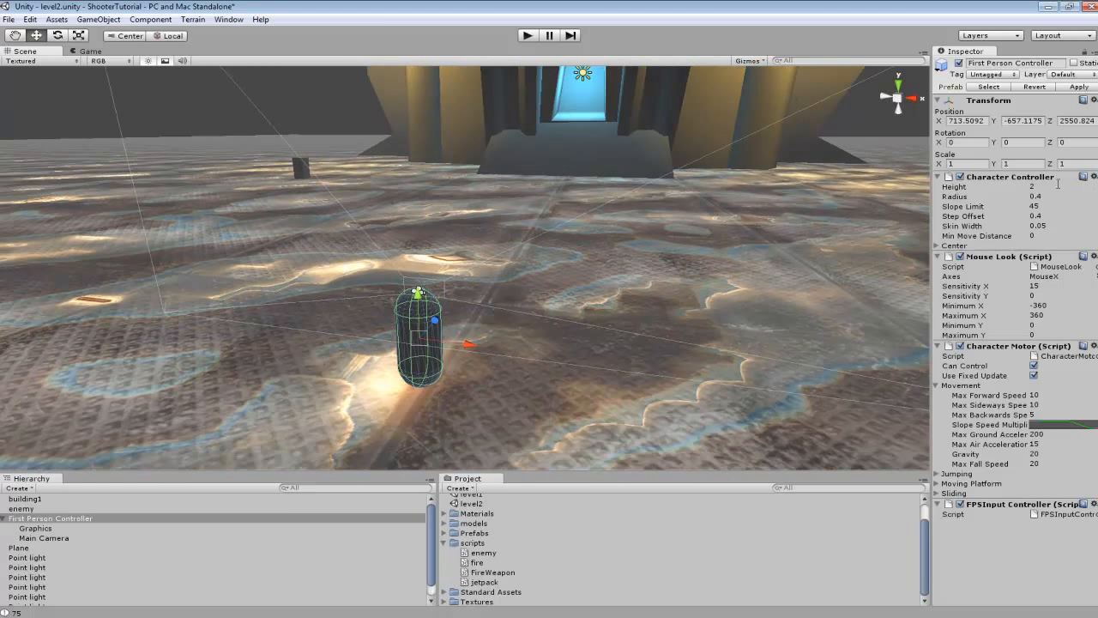
{"action": "left_click", "coordinate": [1058, 183]}
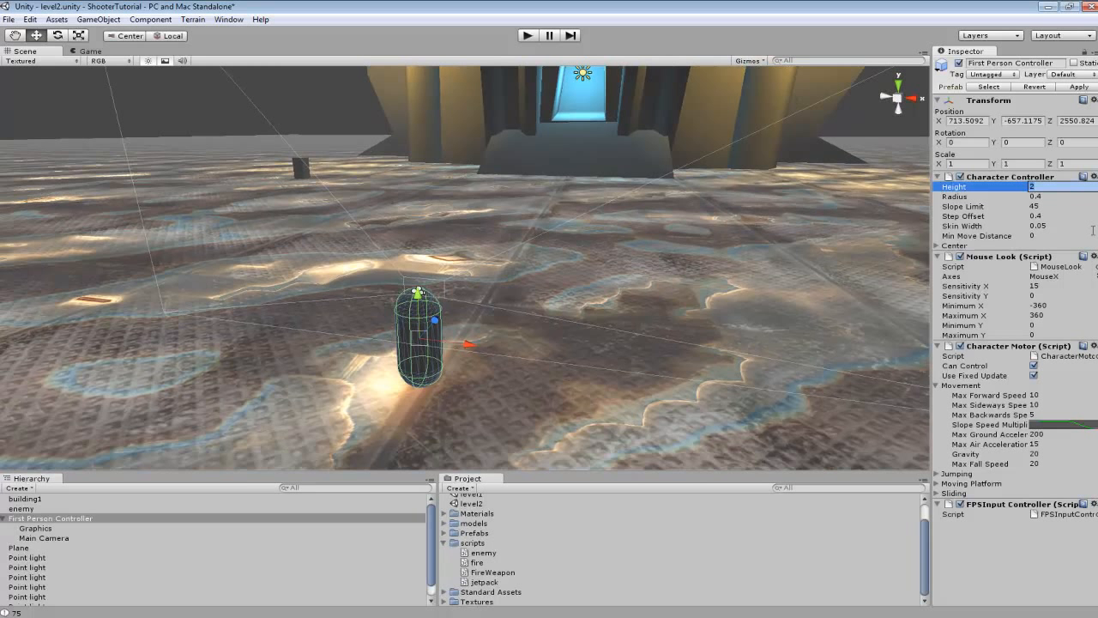
{"action": "type", "text": "4"}
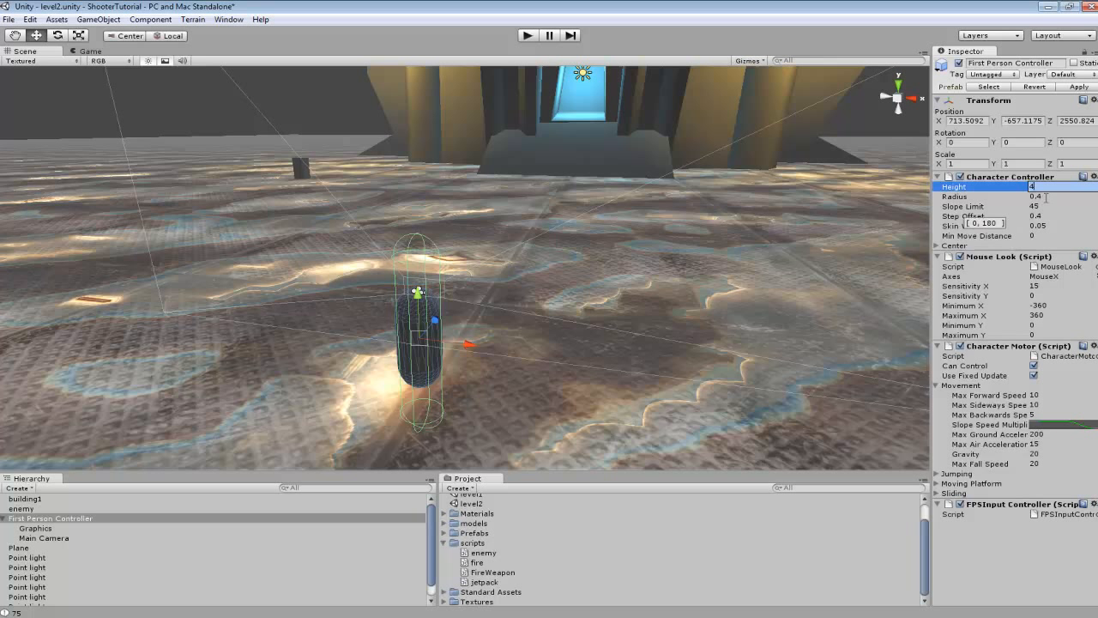
{"action": "key", "text": "BackSpace"}
{"action": "type", "text": "2"}
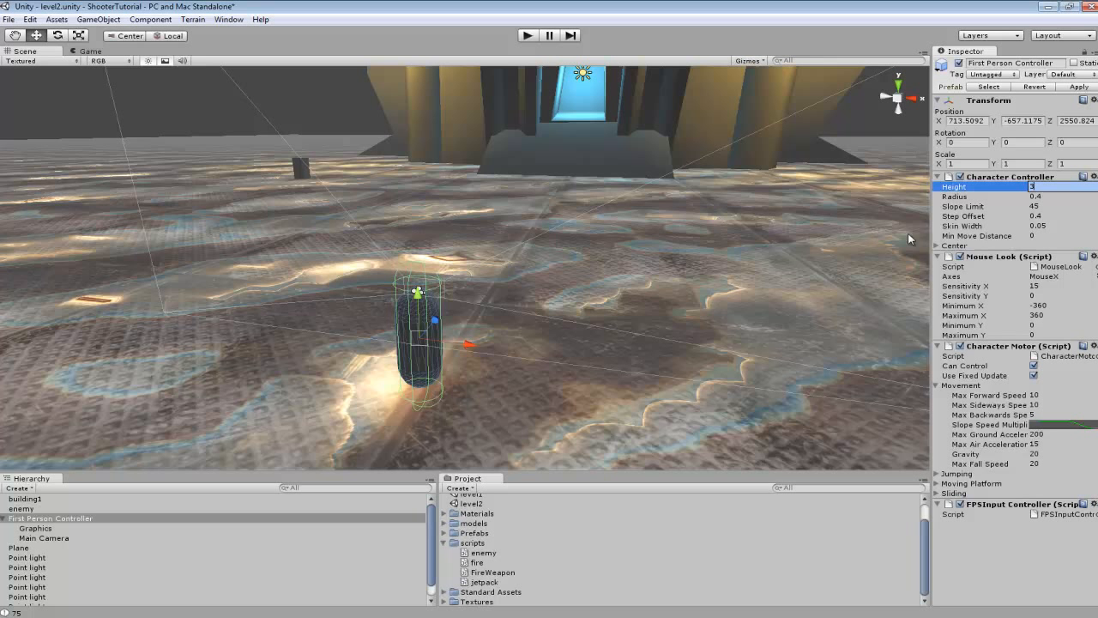
{"action": "key", "text": "BackSpace"}
{"action": "type", "text": "1"}
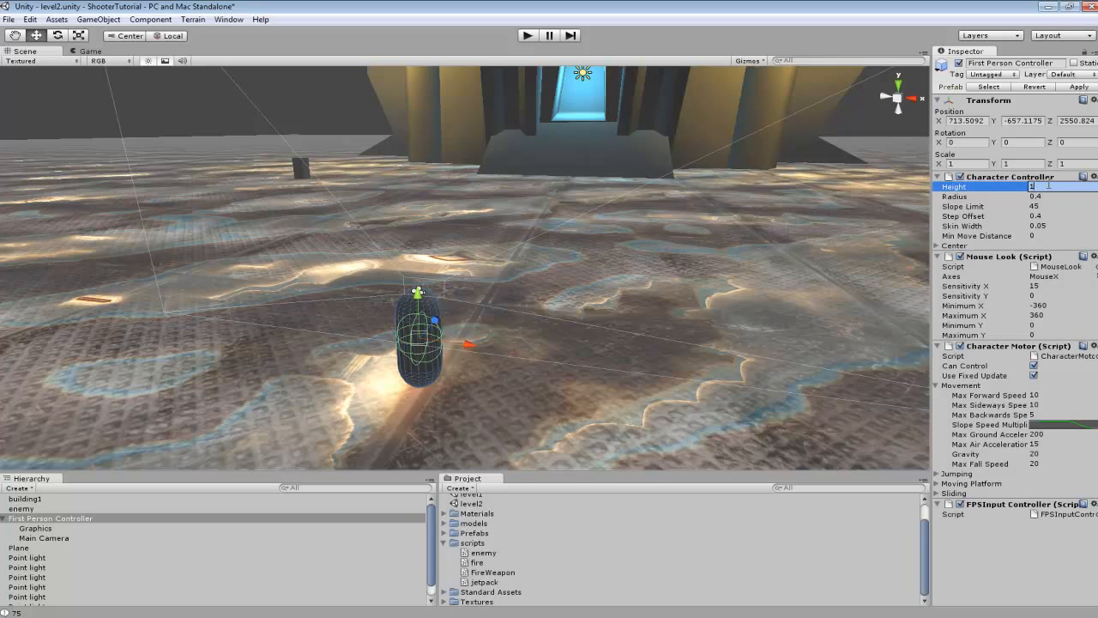
{"action": "key", "text": "BackSpace"}
{"action": "type", "text": "2"}
- Try scaling the First Person Controller uniformly to about 3.57, undo the scaling and return to the Move tool
{"action": "left_click_drag", "start_coordinate": [497, 320], "coordinate": [528, 266], "text": "alt"}
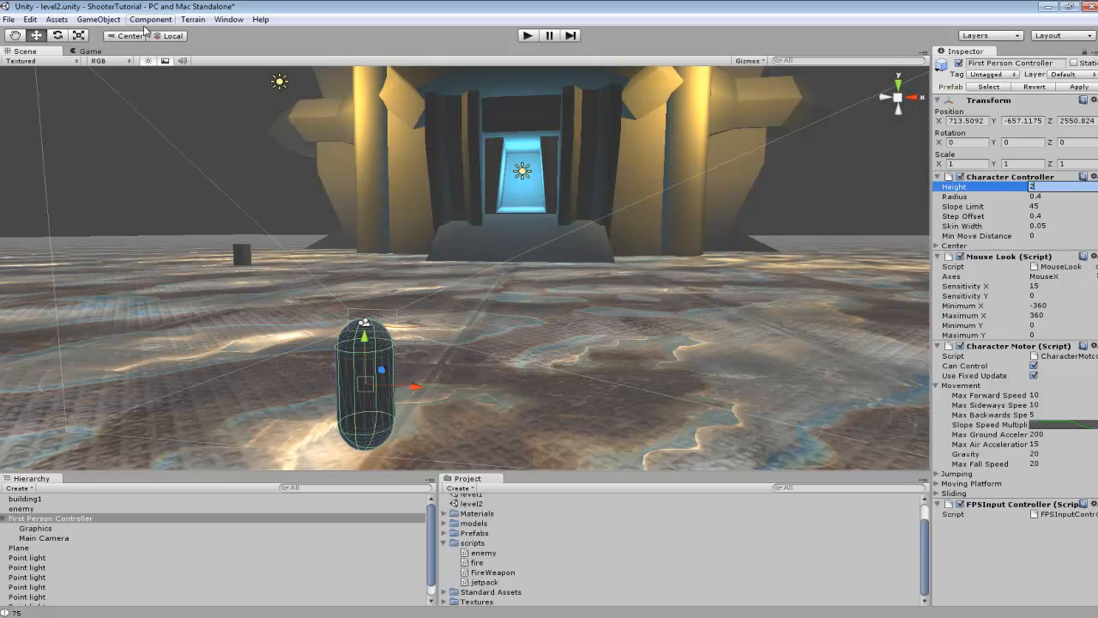
{"action": "left_click", "coordinate": [79, 35]}
{"action": "left_click_drag", "start_coordinate": [364, 386], "coordinate": [383, 230]}
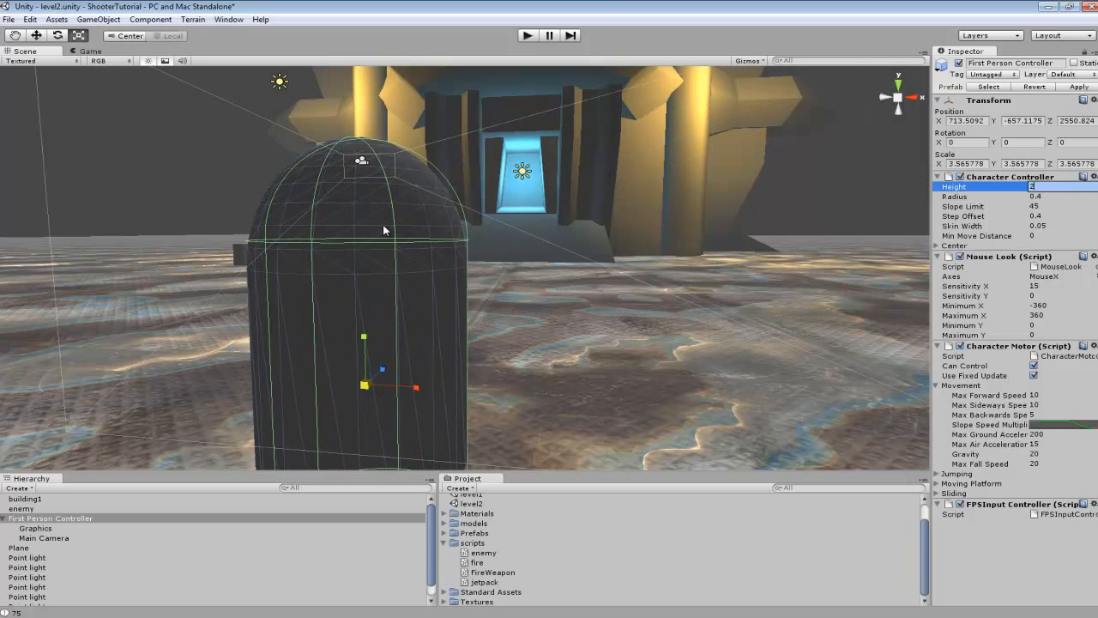
{"action": "key", "text": "ctrl+z"}
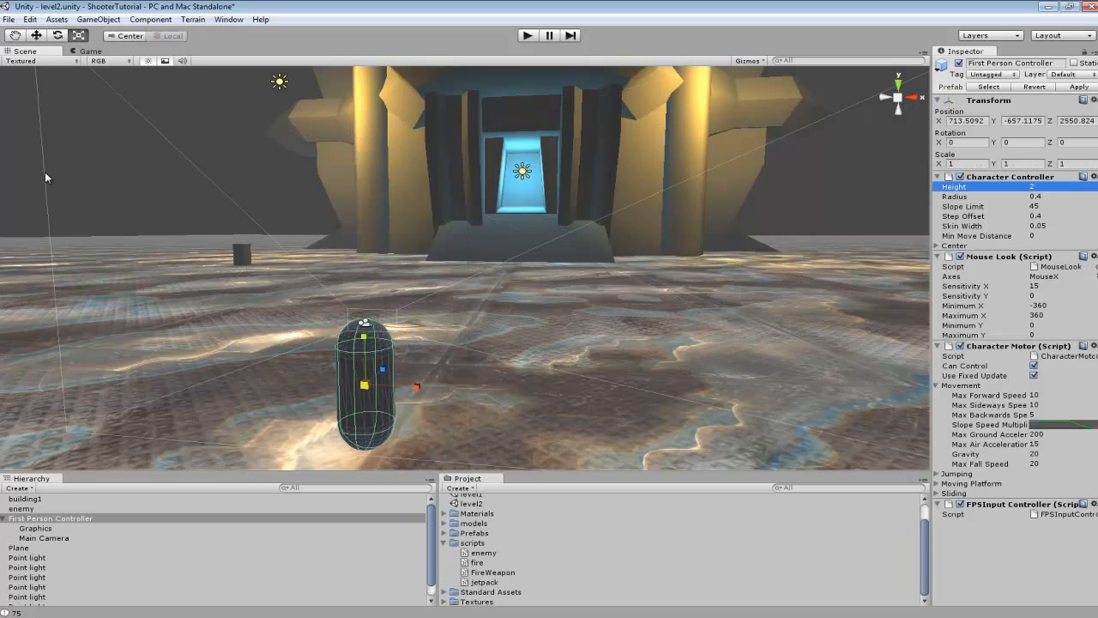
{"action": "left_click", "coordinate": [37, 38]}
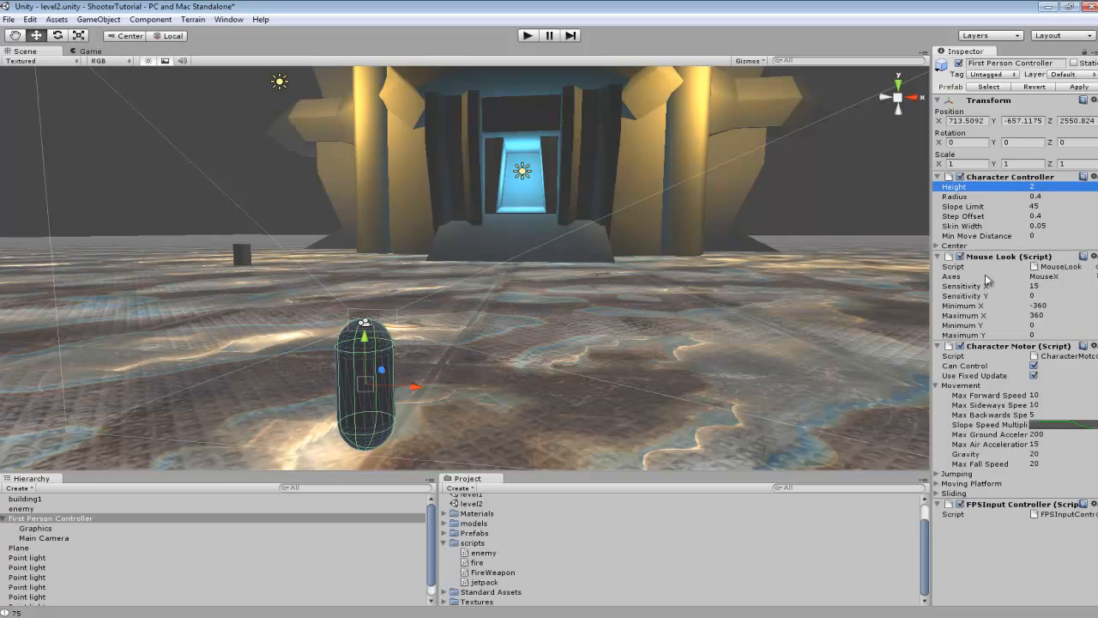
- Examine the Character Controller's Slope Limit and compare it with the incline of the building's entrance ramp
{"action": "left_click", "coordinate": [1042, 206]}
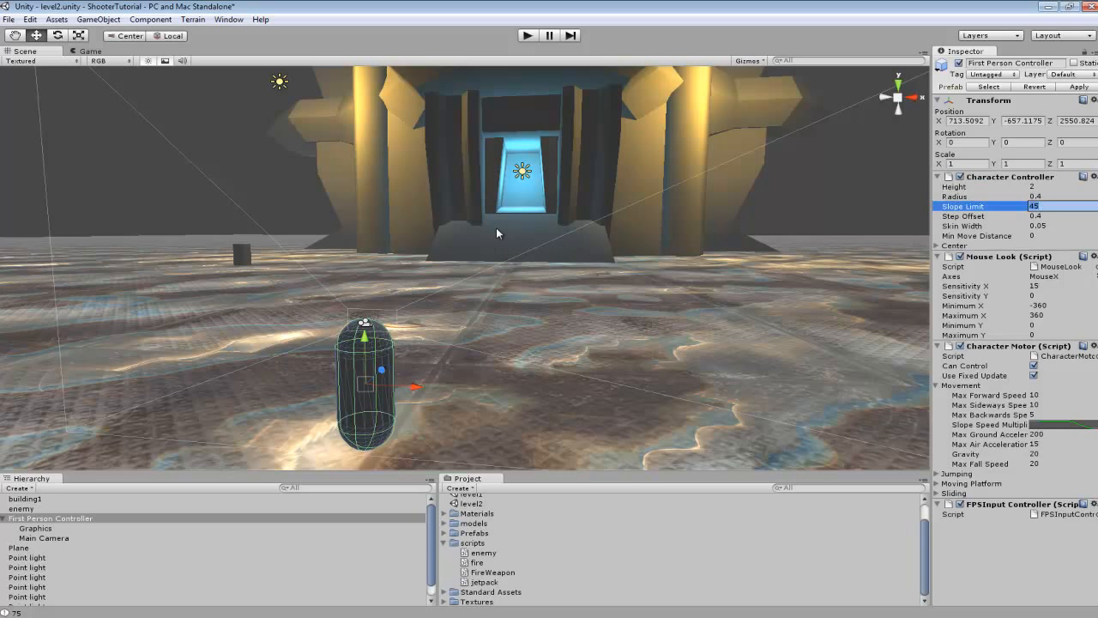
{"action": "right_click_drag", "start_coordinate": [577, 188], "coordinate": [850, 175]}
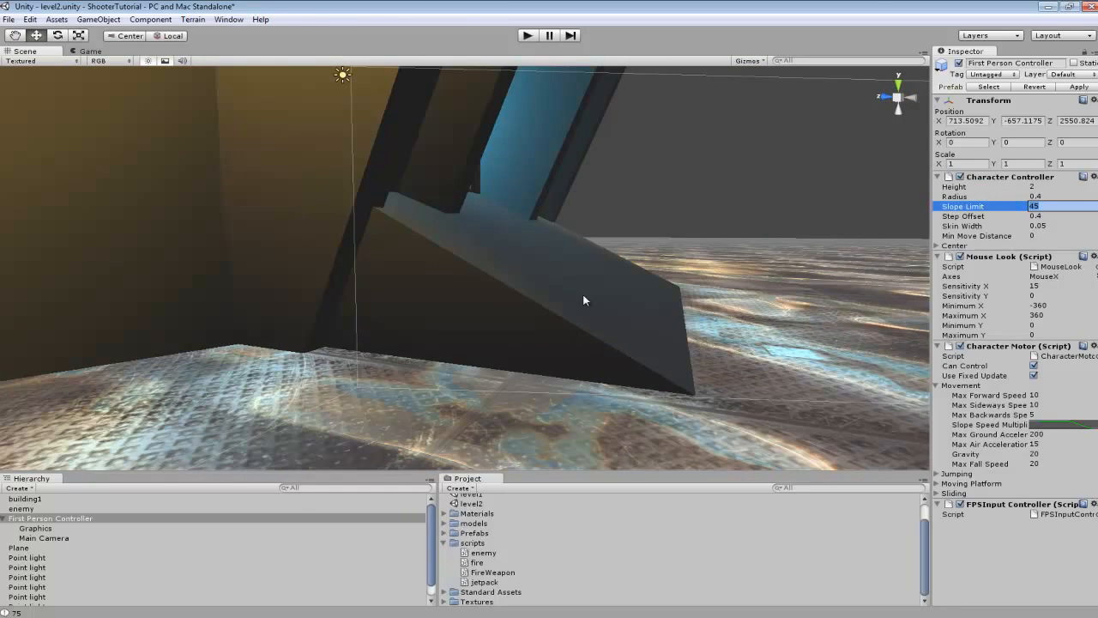
{"action": "mouse_move", "coordinate": [555, 220]}
{"action": "right_mouse_down"}
{"action": "mouse_move", "coordinate": [542, 217]}
{"action": "mouse_move", "coordinate": [558, 220]}
{"action": "right_mouse_up"}
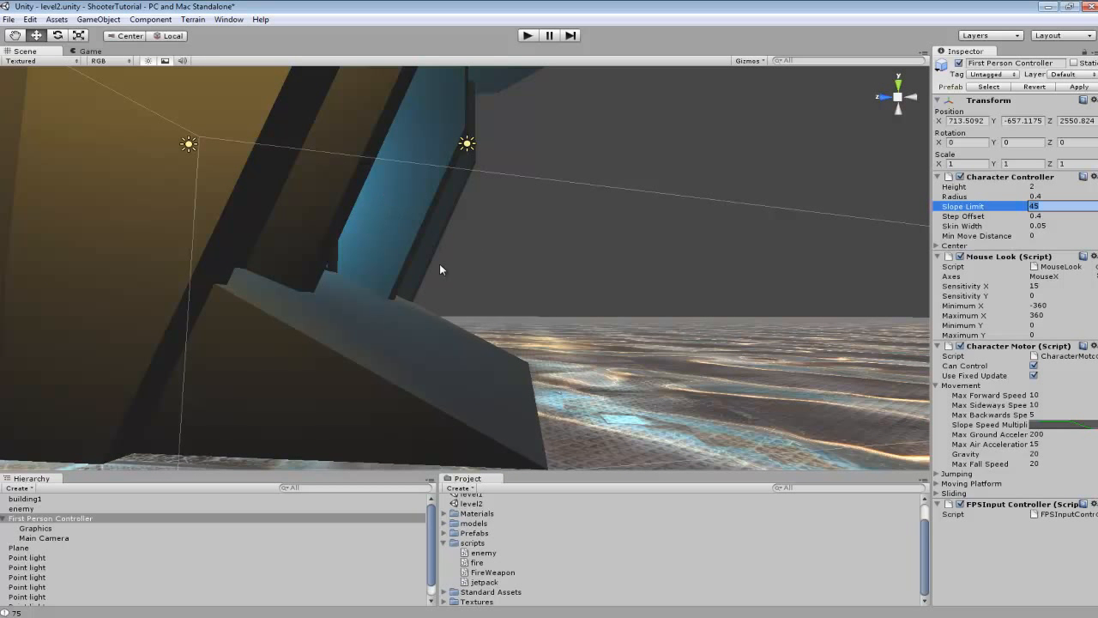
{"action": "right_click_drag", "start_coordinate": [566, 274], "coordinate": [436, 263]}
{"action": "right_click_drag", "start_coordinate": [535, 266], "coordinate": [532, 463]}
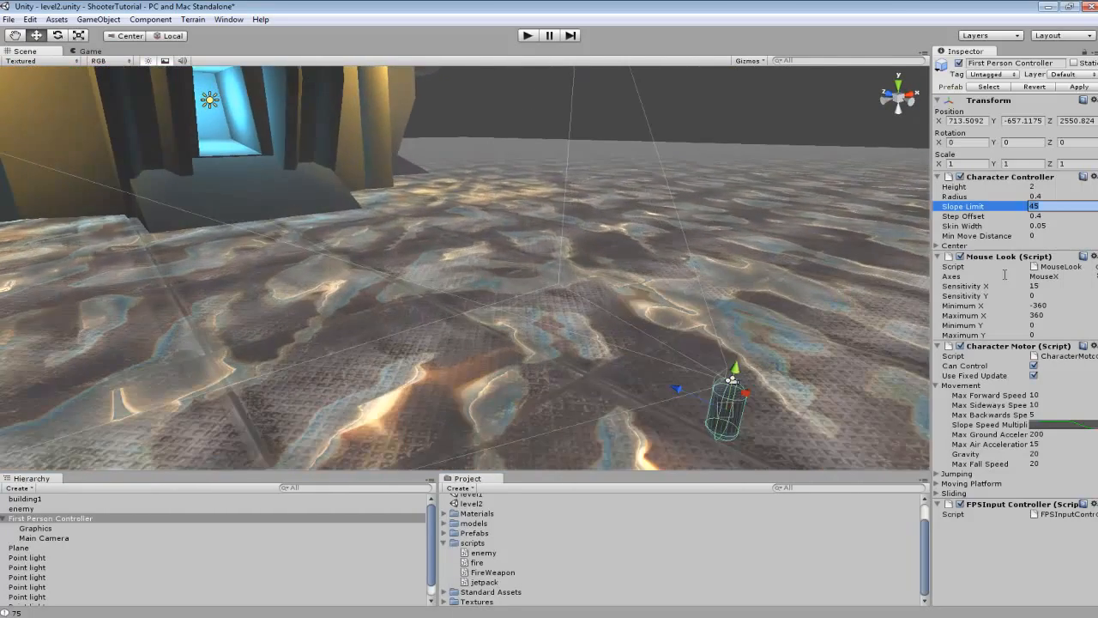
{"action": "right_click_drag", "start_coordinate": [744, 199], "coordinate": [836, 236]}
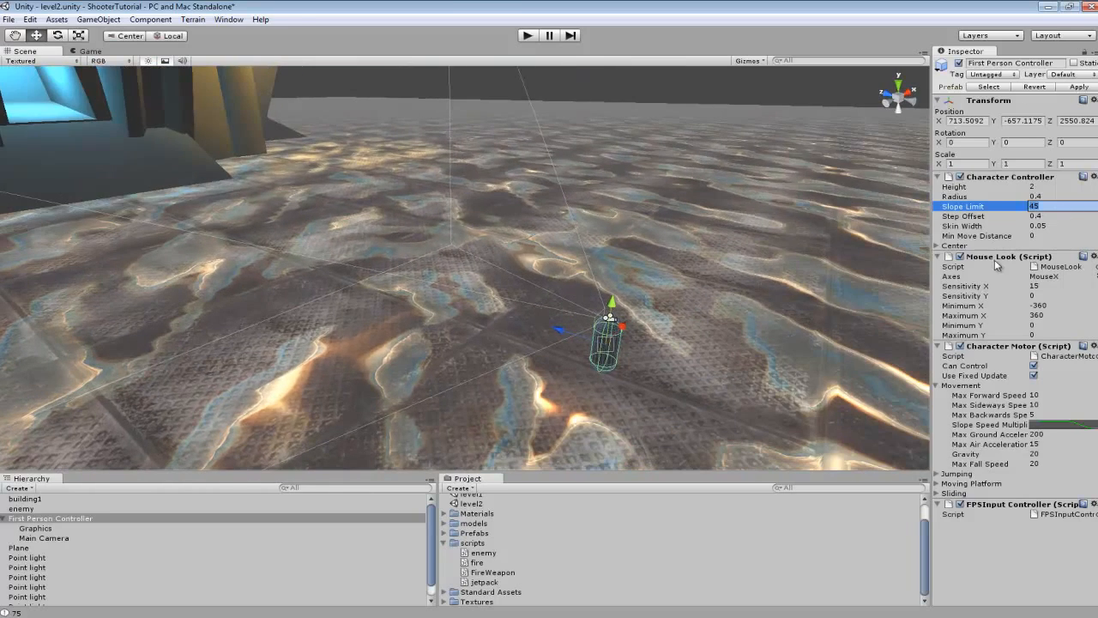
{"action": "right_click_drag", "start_coordinate": [798, 263], "coordinate": [645, 251]}
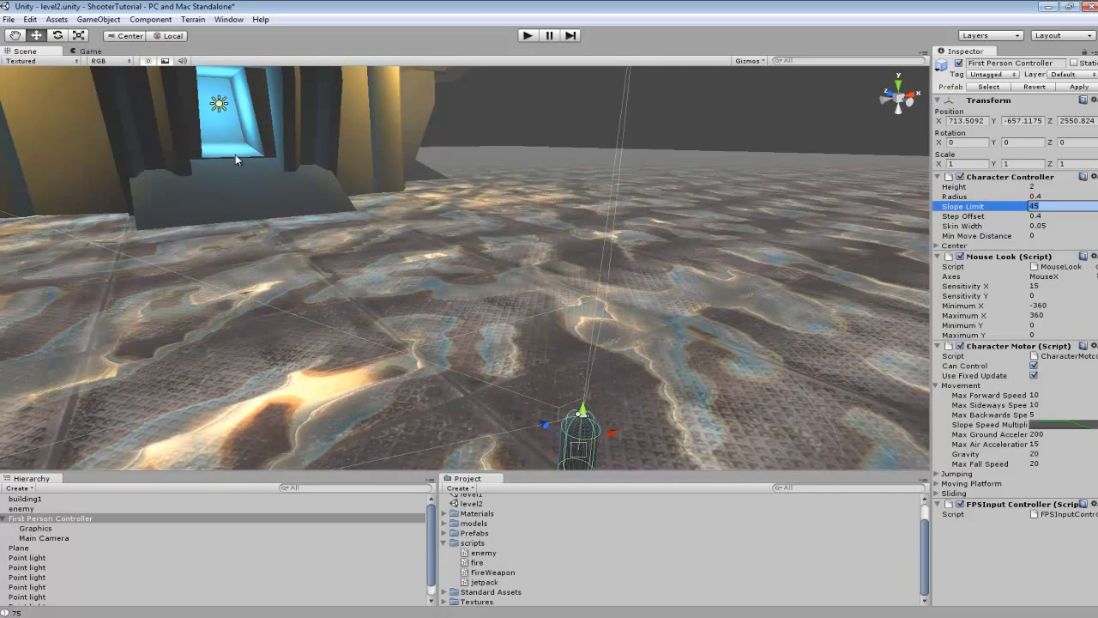
{"action": "right_click_drag", "start_coordinate": [232, 167], "coordinate": [515, 257]}
- Review the controller's Step Offset and the Mouse Look sensitivity and horizontal rotation limits around the character
{"action": "left_click", "coordinate": [1062, 215]}
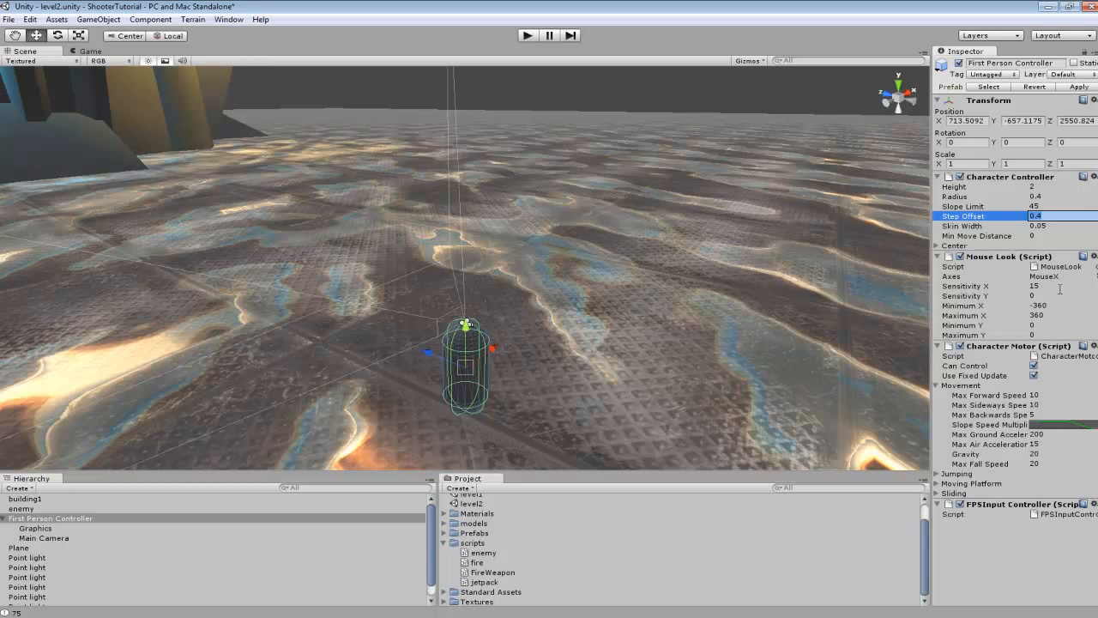
{"action": "left_click", "coordinate": [1060, 287]}
{"action": "left_click", "coordinate": [1059, 296]}
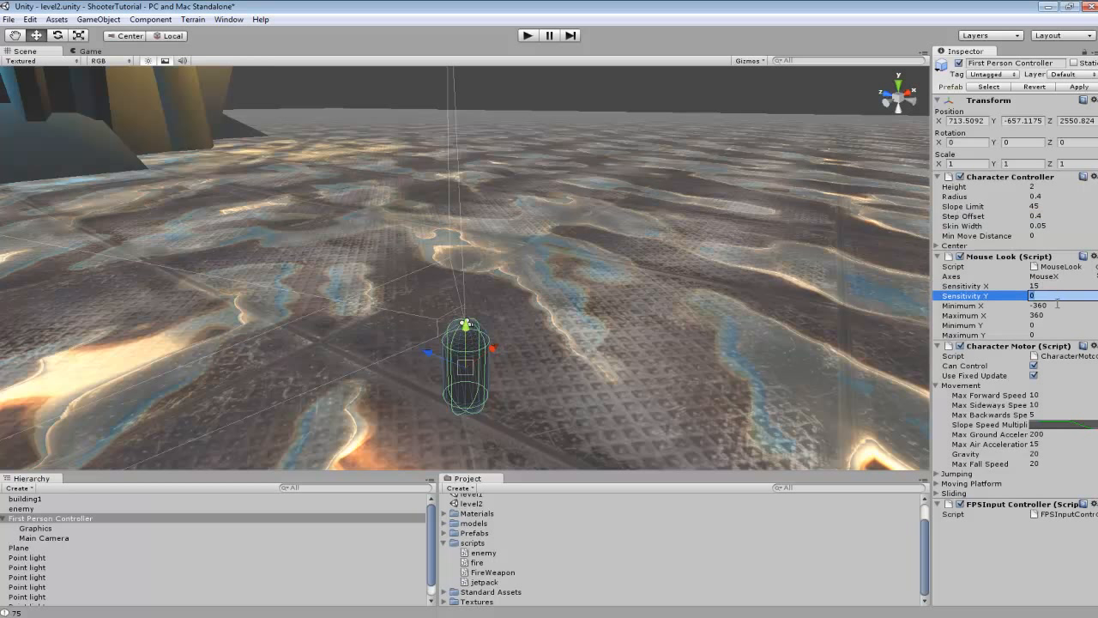
{"action": "left_click", "coordinate": [1058, 306]}
{"action": "left_click", "coordinate": [1057, 316]}
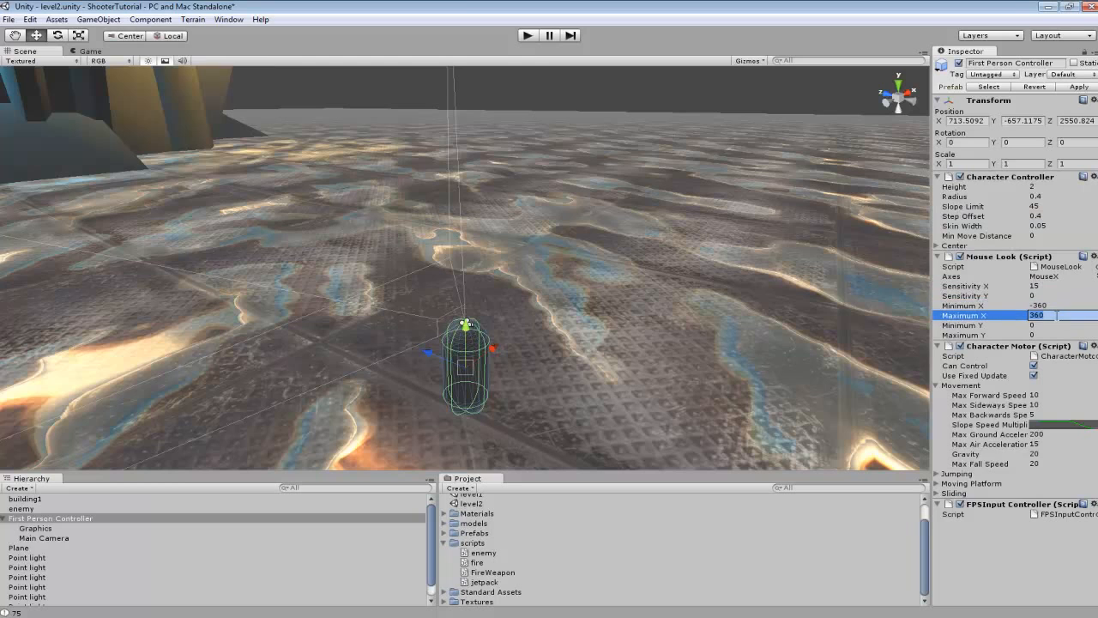
{"action": "left_click_drag", "start_coordinate": [757, 272], "coordinate": [429, 306], "text": "alt"}
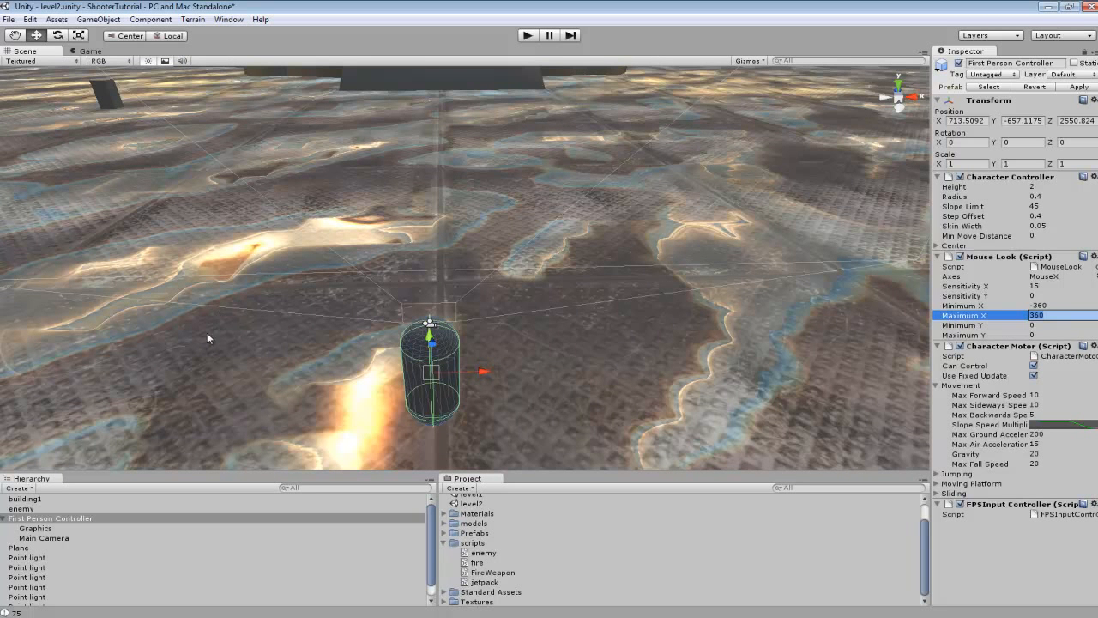
{"action": "left_click_drag", "start_coordinate": [630, 324], "coordinate": [471, 399], "text": "alt"}
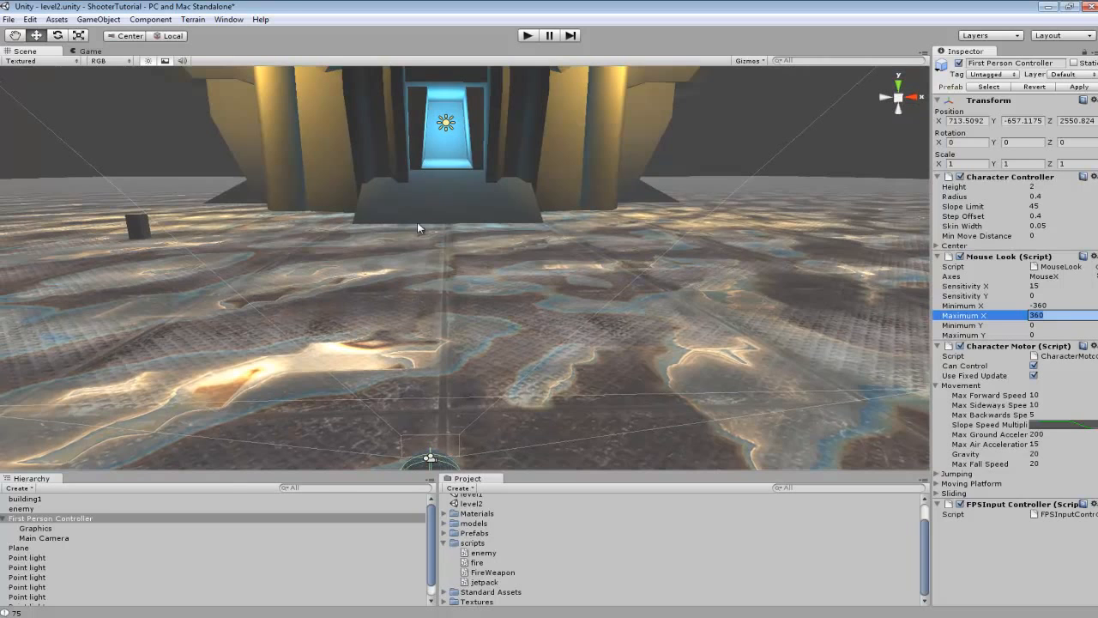
{"action": "left_click_drag", "start_coordinate": [286, 401], "coordinate": [359, 374], "text": "alt"}
{"action": "left_click_drag", "start_coordinate": [217, 312], "coordinate": [549, 352], "text": "alt"}
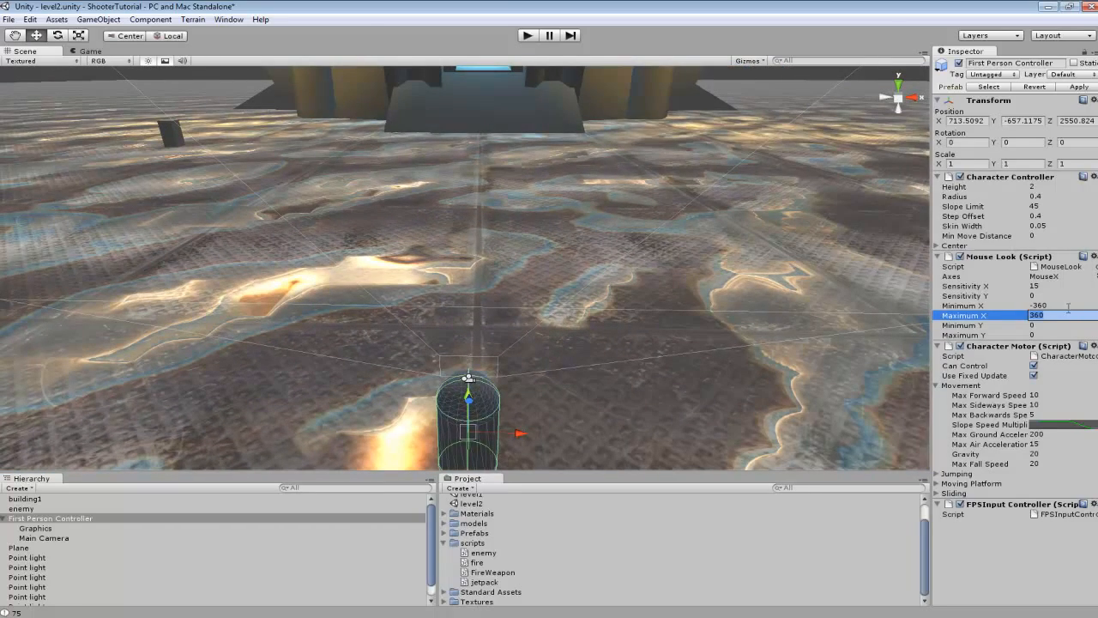
{"action": "left_click_drag", "start_coordinate": [572, 316], "coordinate": [601, 300], "text": "alt"}
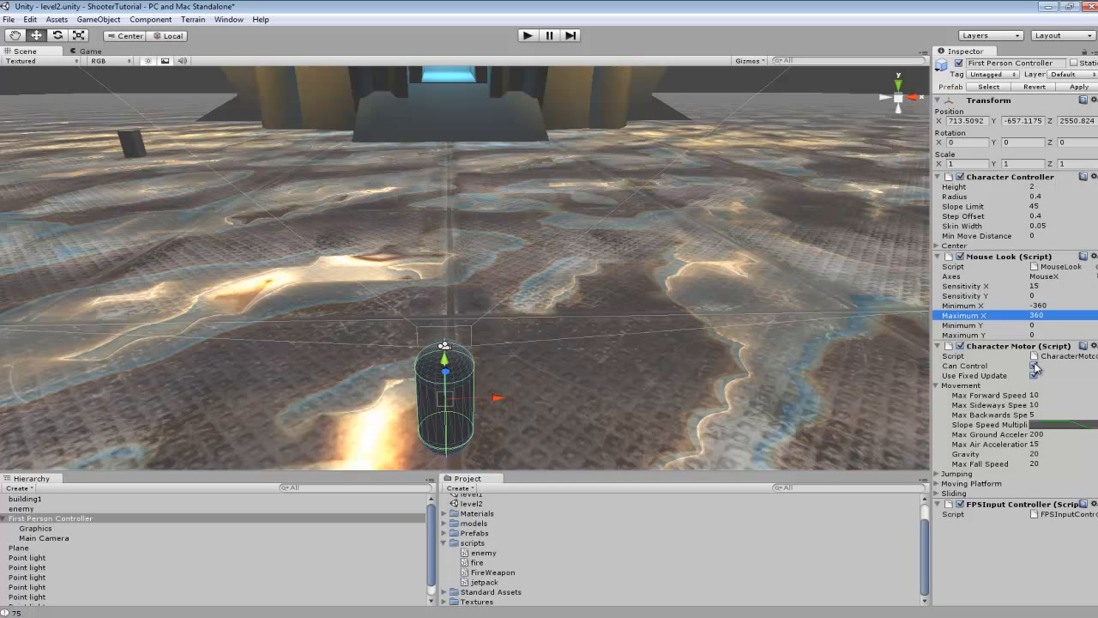
- Examine the Character Motor's Can Control, Use Fixed Update and movement speed settings alongside the character in the scene
{"action": "left_click_drag", "start_coordinate": [578, 377], "coordinate": [757, 415], "text": "alt"}
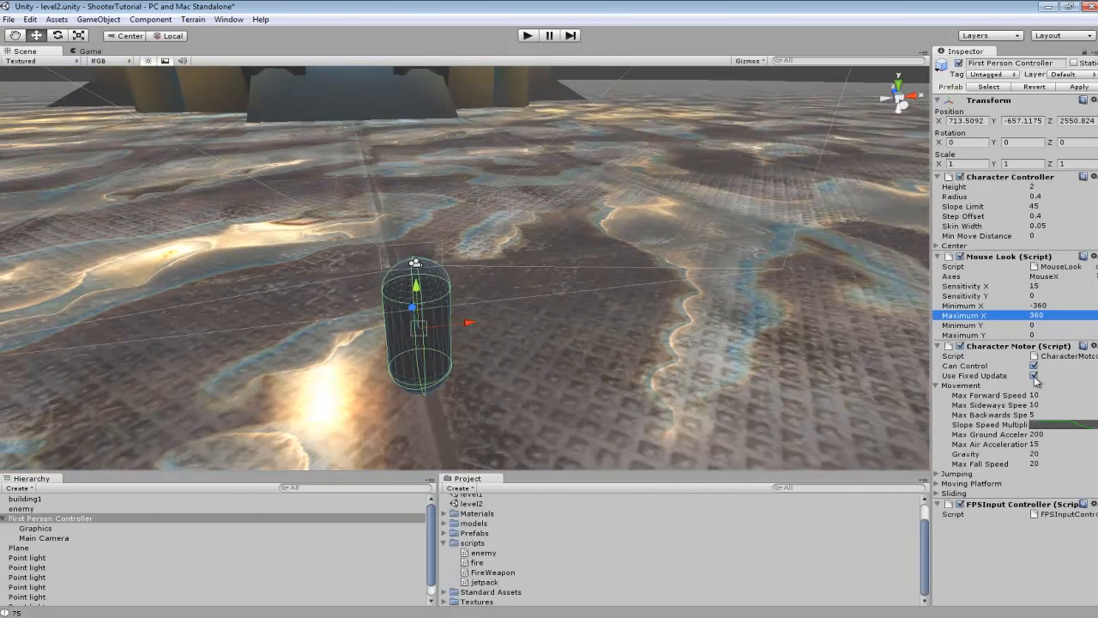
{"action": "left_click_drag", "start_coordinate": [613, 338], "coordinate": [641, 338], "text": "alt"}
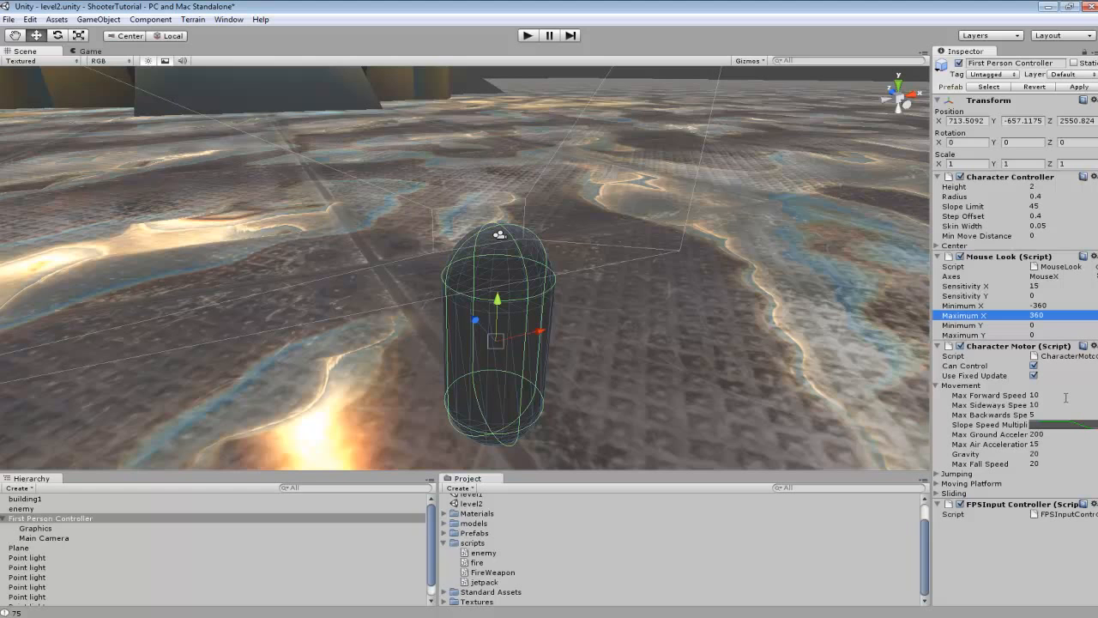
{"action": "right_click_drag", "start_coordinate": [626, 308], "coordinate": [662, 297]}
{"action": "key", "text": "w"}
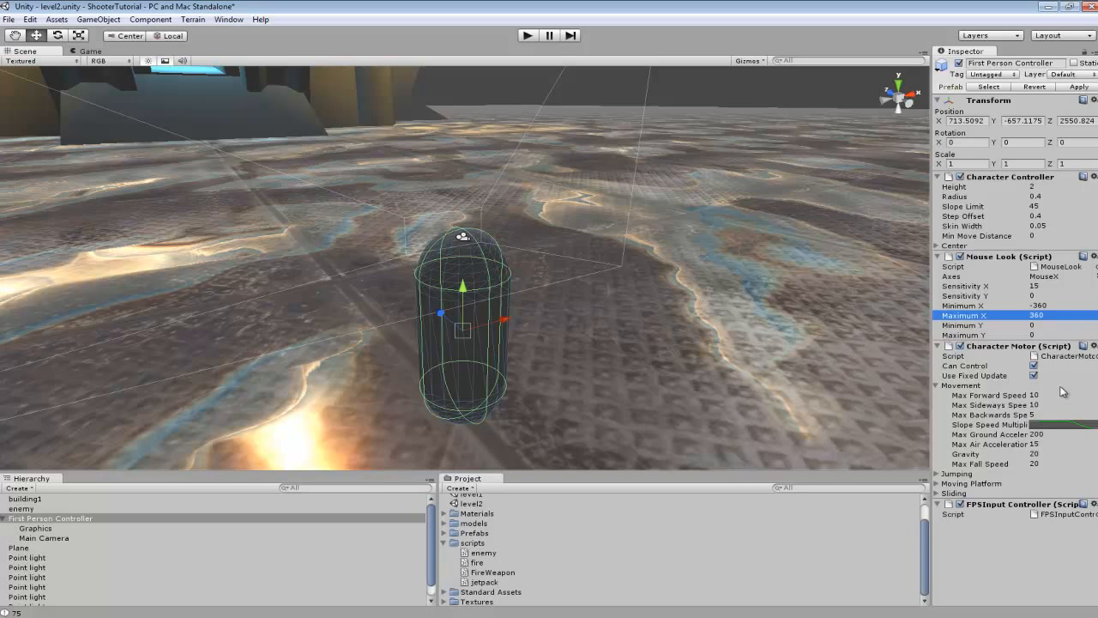
{"action": "right_click_drag", "start_coordinate": [654, 286], "coordinate": [524, 282]}
{"action": "scroll", "coordinate": [524, 283], "scroll_direction": "down", "scroll_amount": 3}
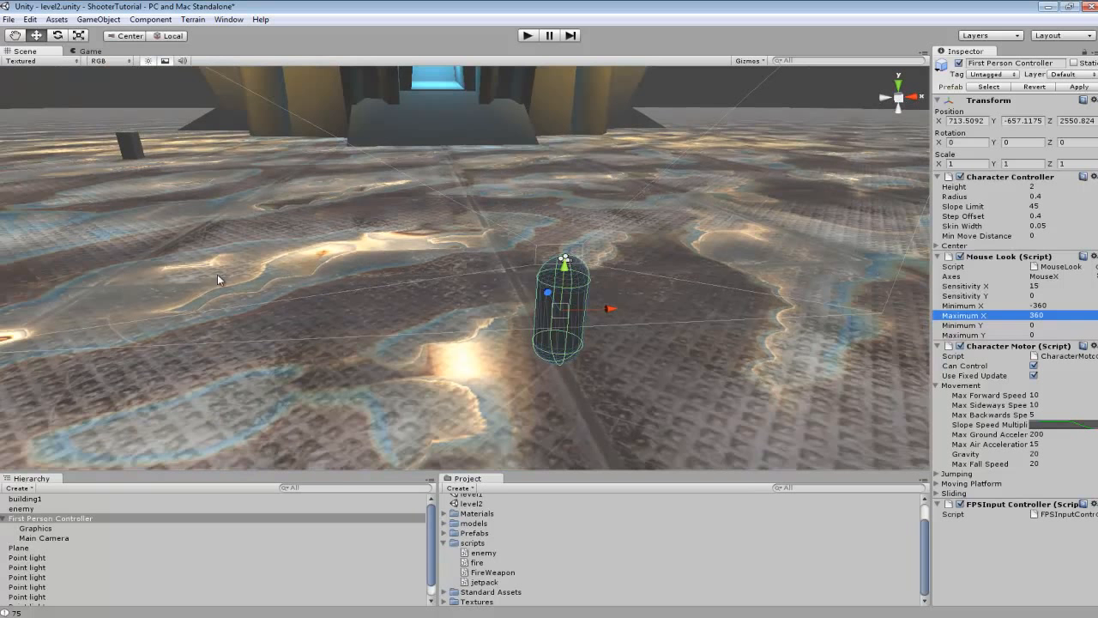
{"action": "right_click_drag", "start_coordinate": [565, 290], "coordinate": [591, 285]}
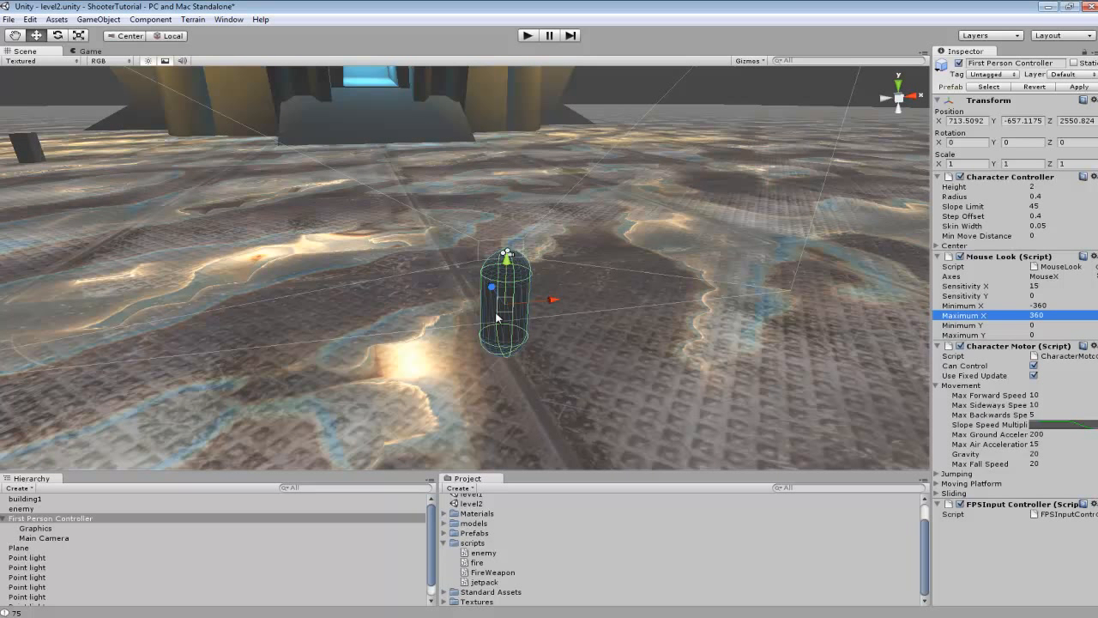
- Inspect the Character Motor's Slope Speed Multiplier curve and Max Ground Acceleration, and expand the Jumping settings
{"action": "left_click", "coordinate": [1065, 426]}
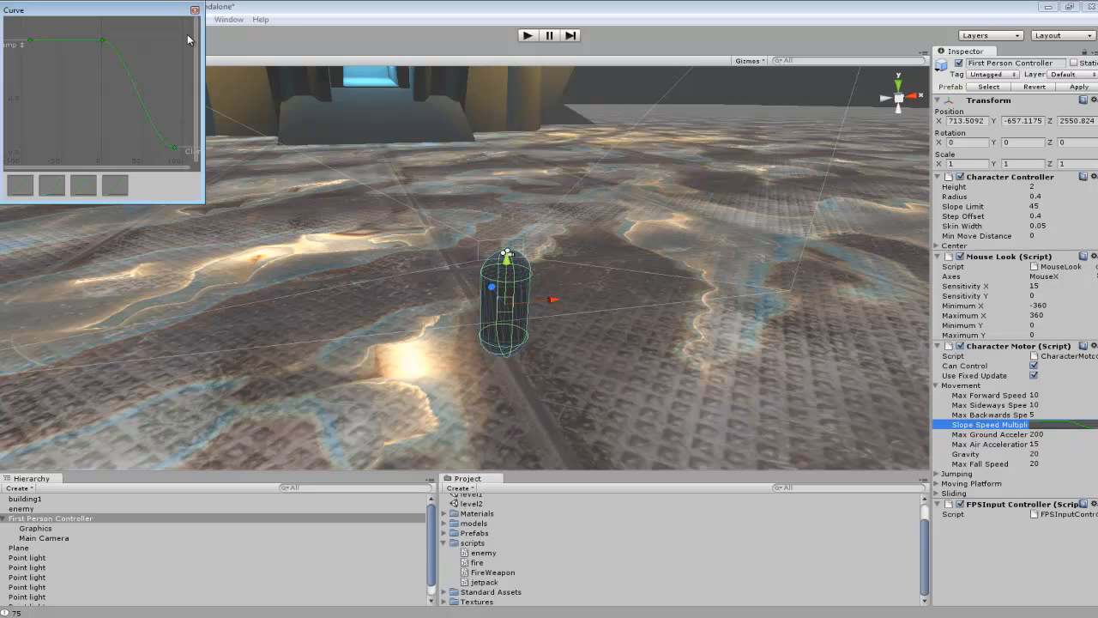
{"action": "left_click", "coordinate": [195, 10]}
{"action": "left_click", "coordinate": [1050, 435]}
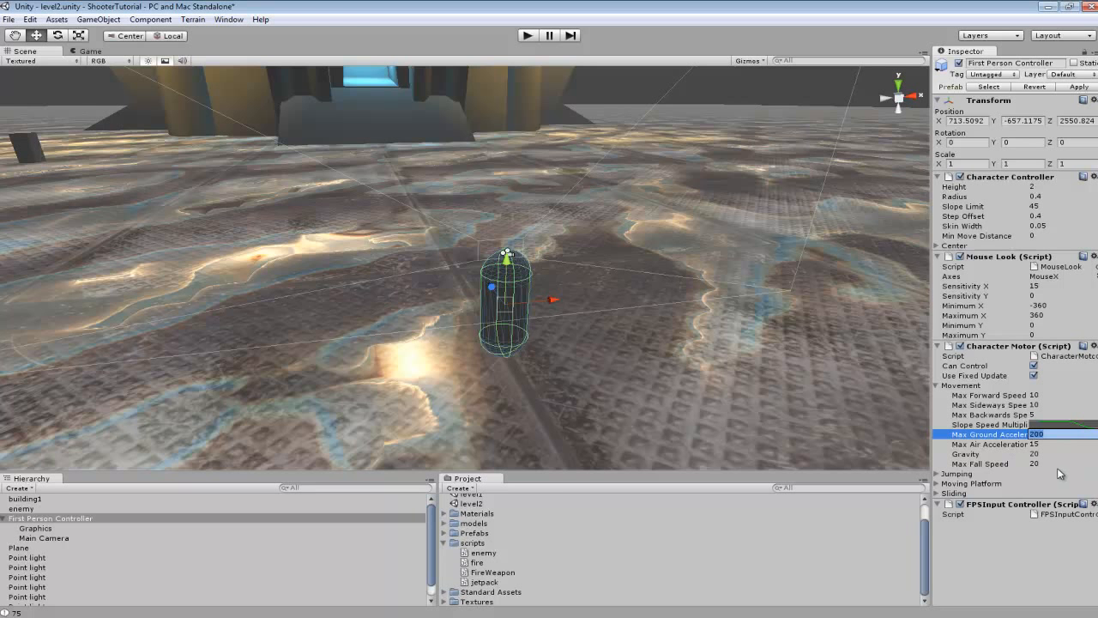
{"action": "right_click_drag", "start_coordinate": [661, 341], "coordinate": [632, 335]}
{"action": "left_click", "coordinate": [940, 474]}
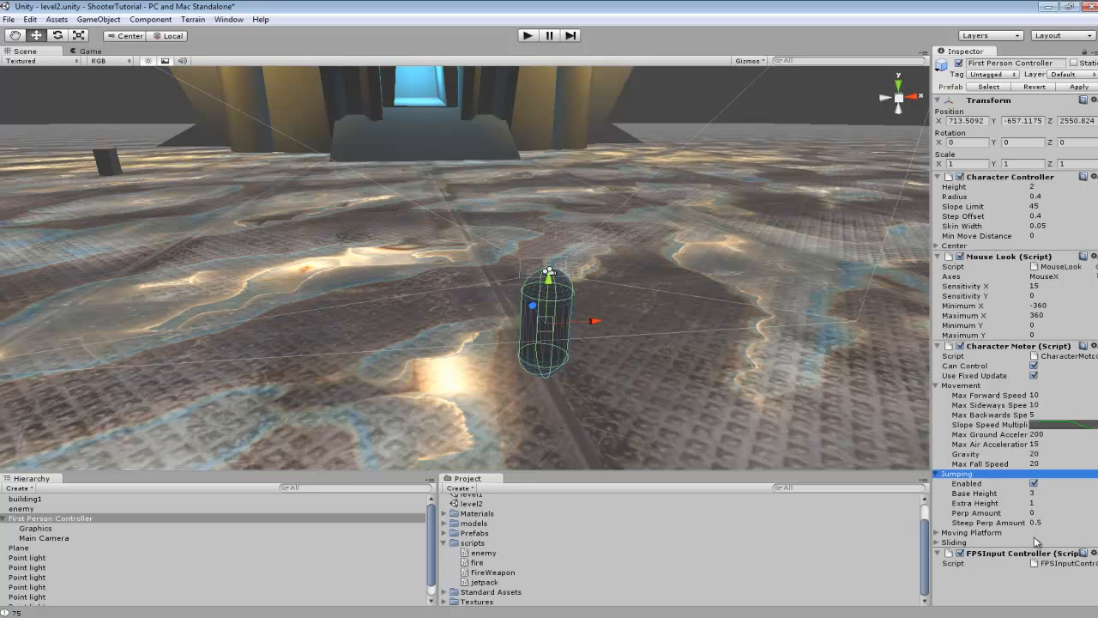
- Review the Character Motor's Moving Platform and Sliding settings, collapsing each group again, and look over the character in front of the building
{"action": "left_click", "coordinate": [938, 534]}
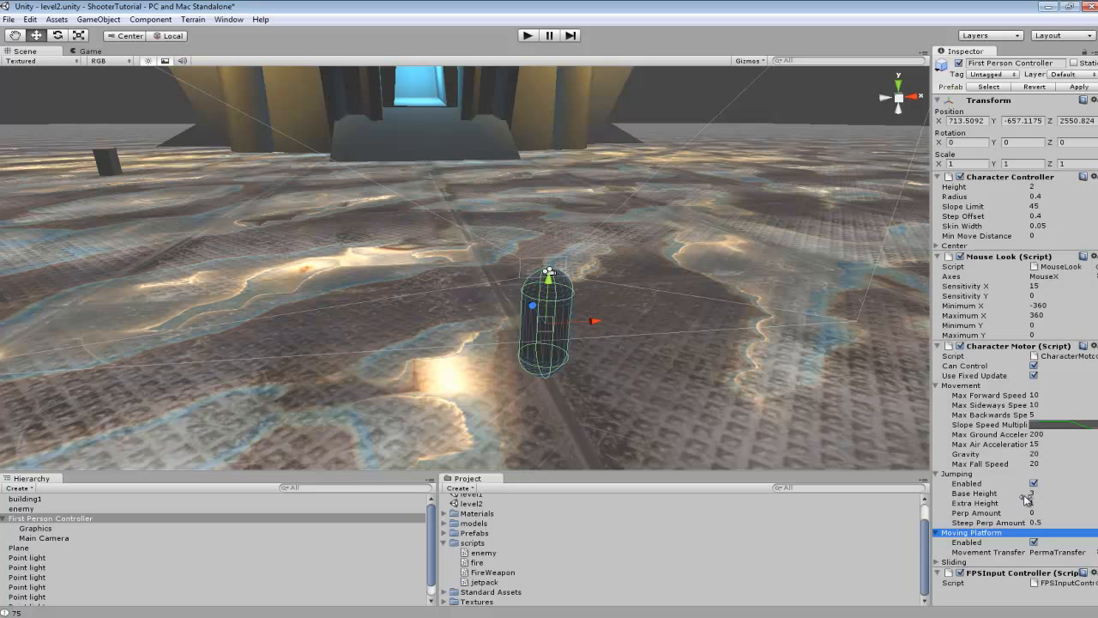
{"action": "left_click", "coordinate": [938, 534]}
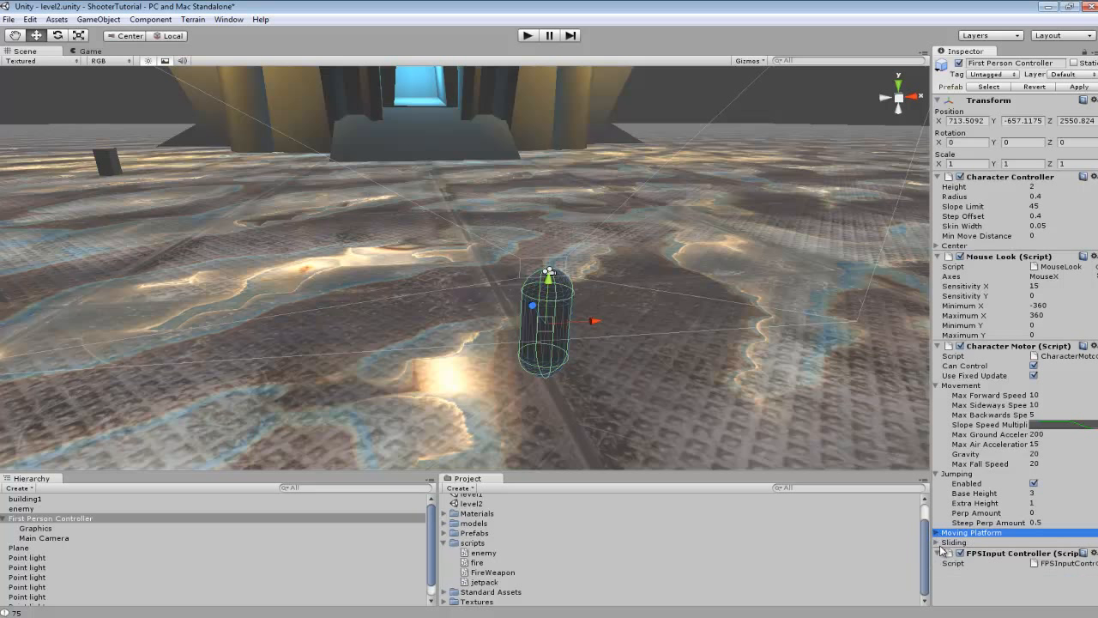
{"action": "left_click", "coordinate": [937, 544]}
{"action": "left_click", "coordinate": [938, 543]}
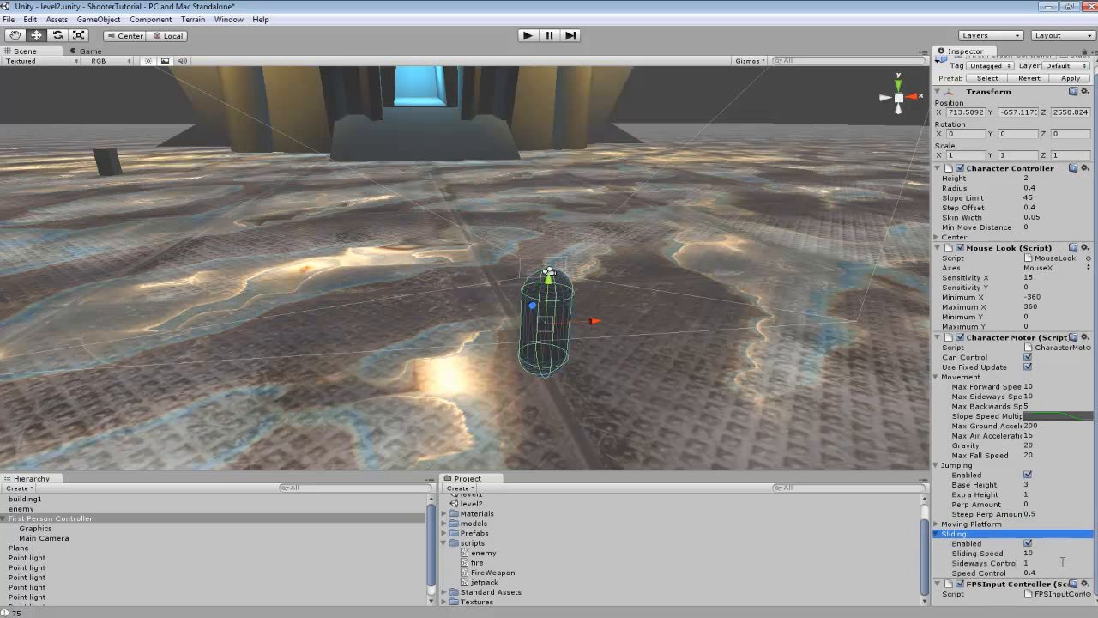
{"action": "left_click", "coordinate": [938, 536]}
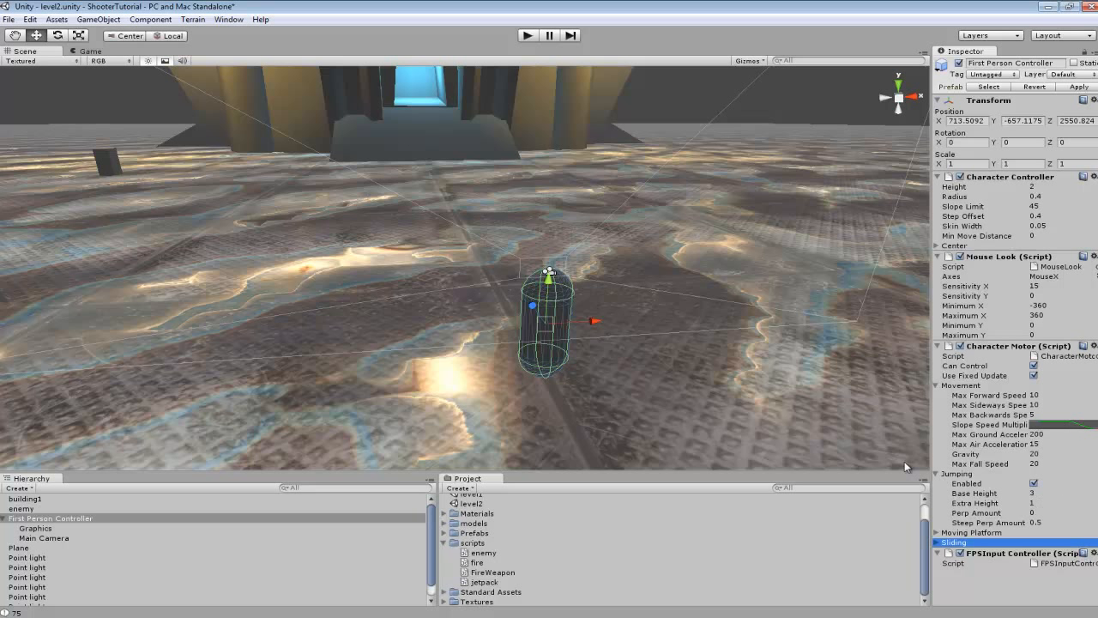
{"action": "mouse_move", "coordinate": [686, 334]}
{"action": "left_mouse_down", "text": "alt"}
{"action": "mouse_move", "coordinate": [646, 345]}
{"action": "mouse_move", "coordinate": [696, 336]}
{"action": "left_mouse_up", "text": "alt"}
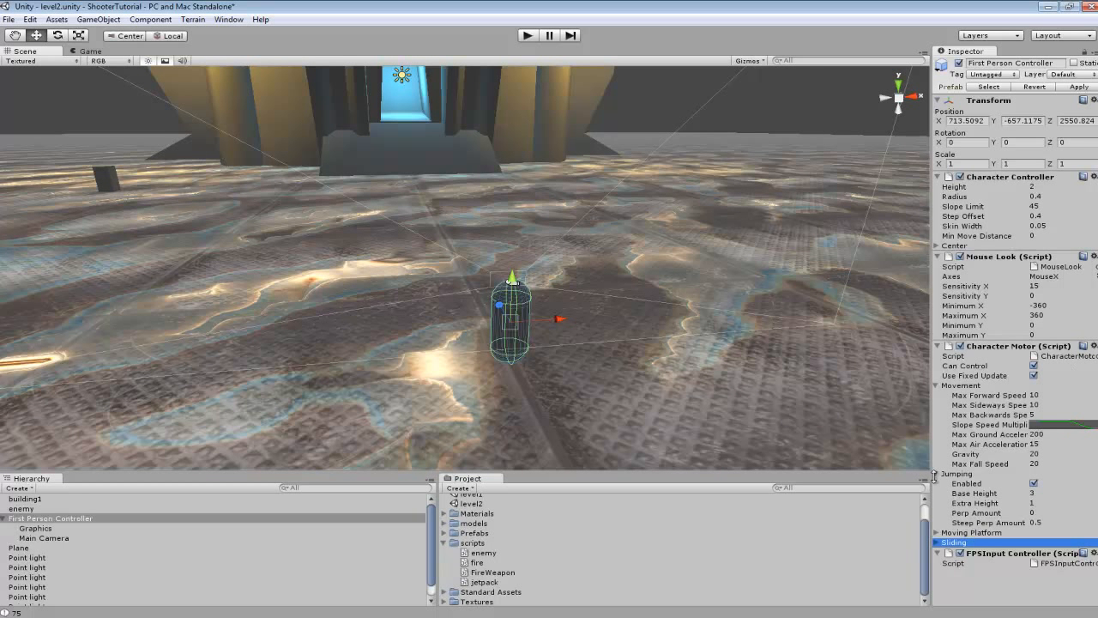
{"action": "right_click_drag", "start_coordinate": [376, 203], "coordinate": [426, 200]}
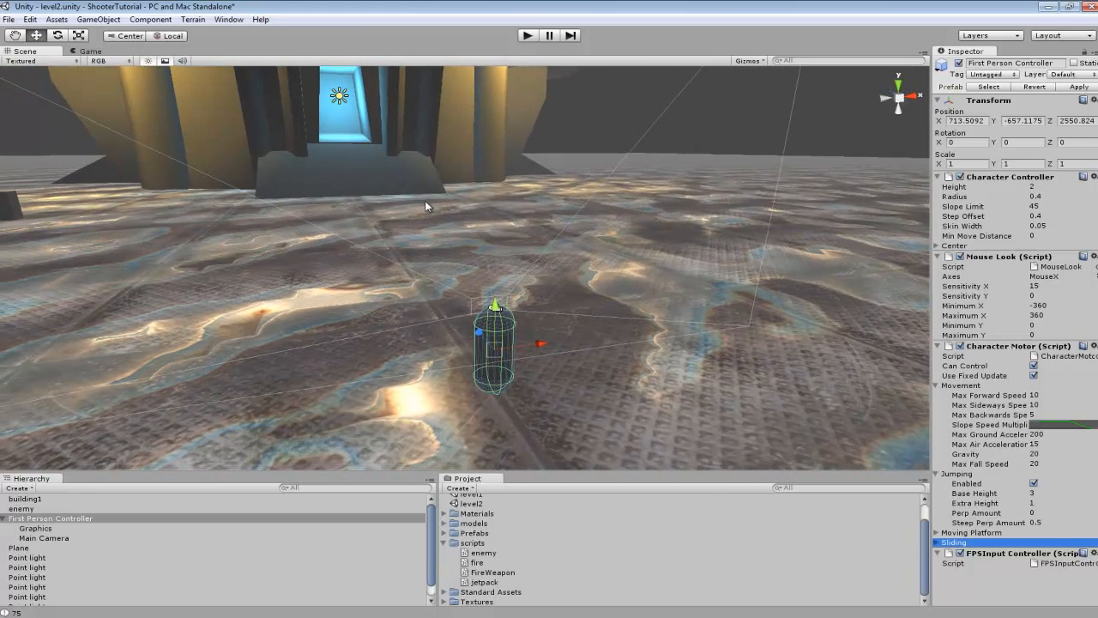
- Play-test the level by walking the character toward the building entrance and looking around, ending back in edit mode
{"action": "left_click", "coordinate": [527, 36]}
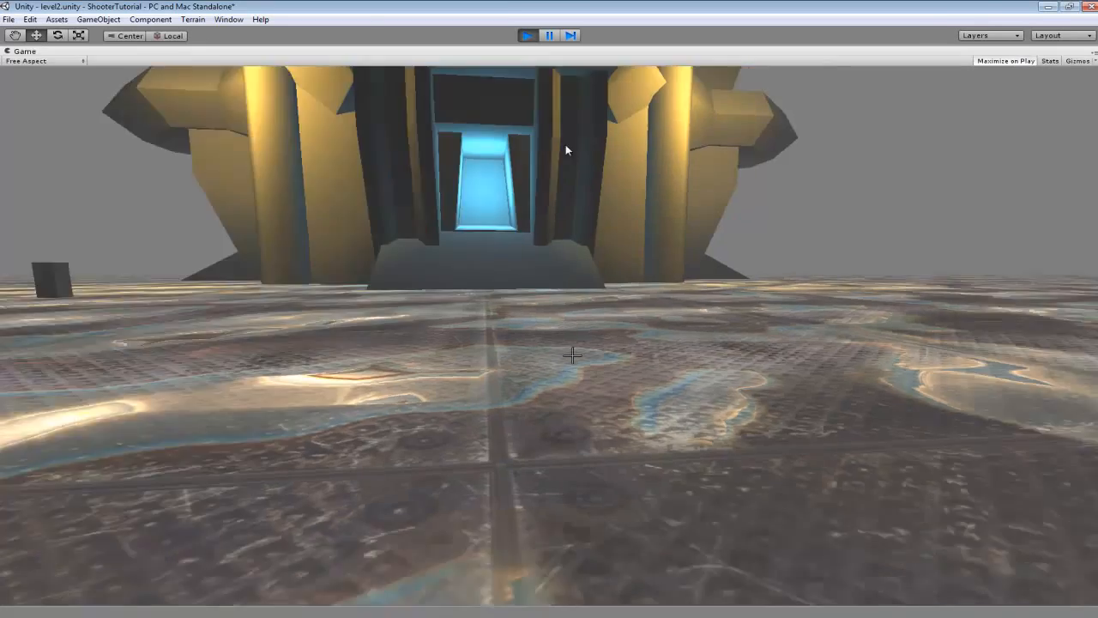
{"action": "key", "text": "w"}
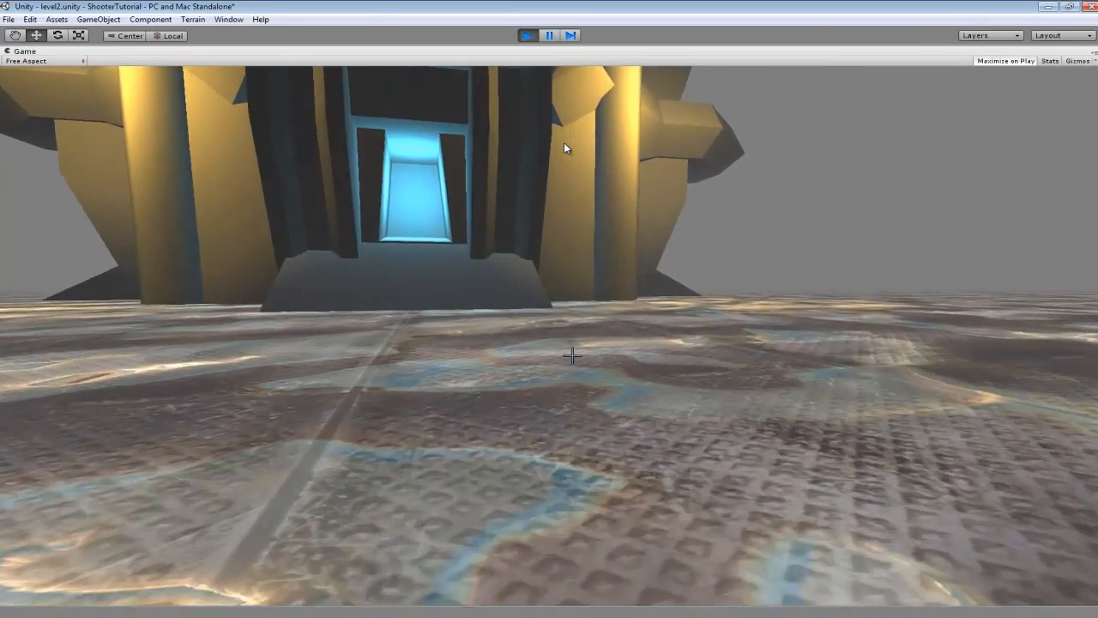
{"action": "key", "text": "w"}
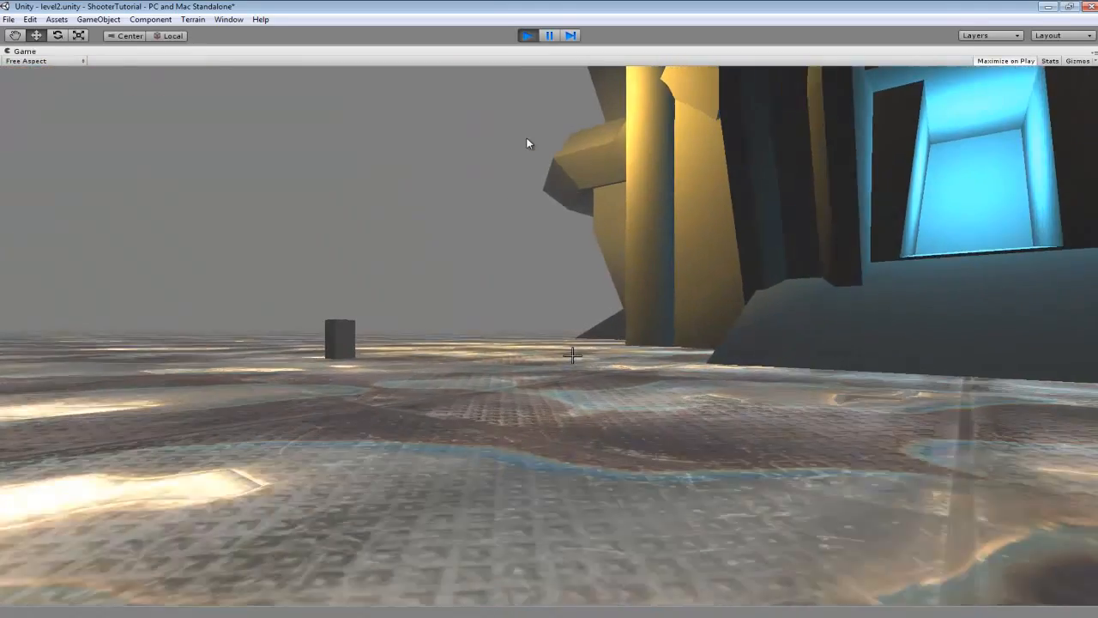
{"action": "key", "text": "w"}
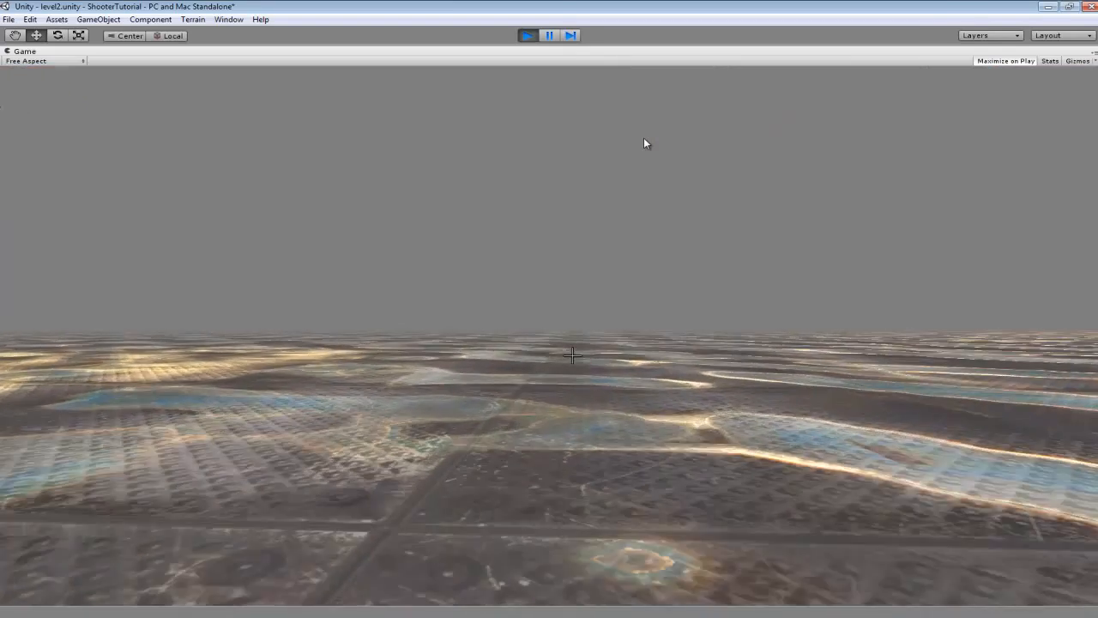
{"action": "key", "text": "w"}
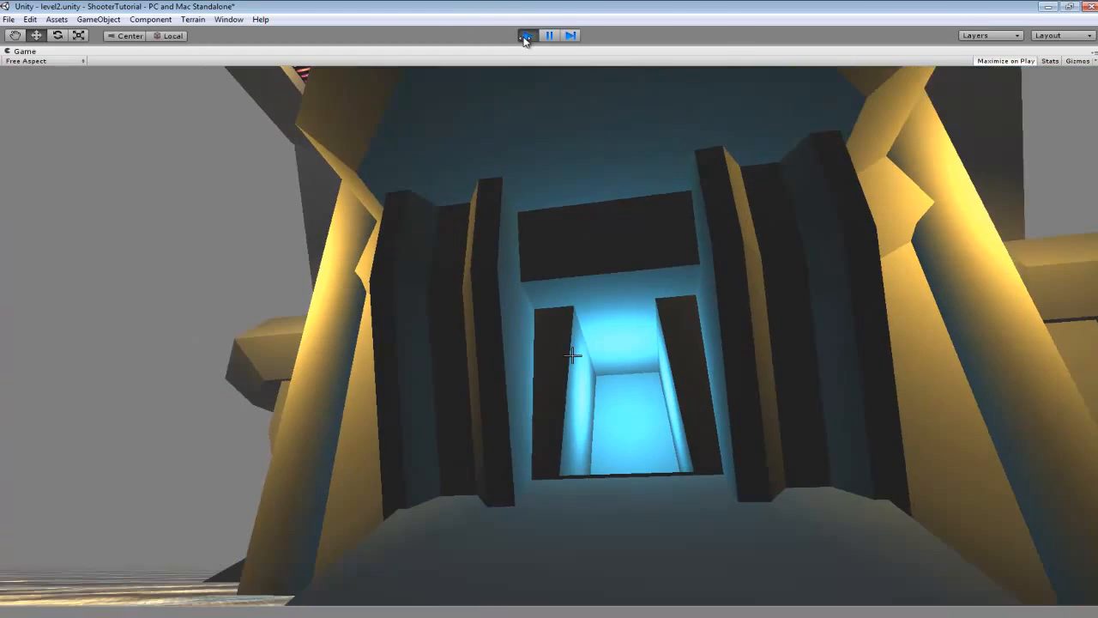
{"action": "left_click", "coordinate": [528, 35]}
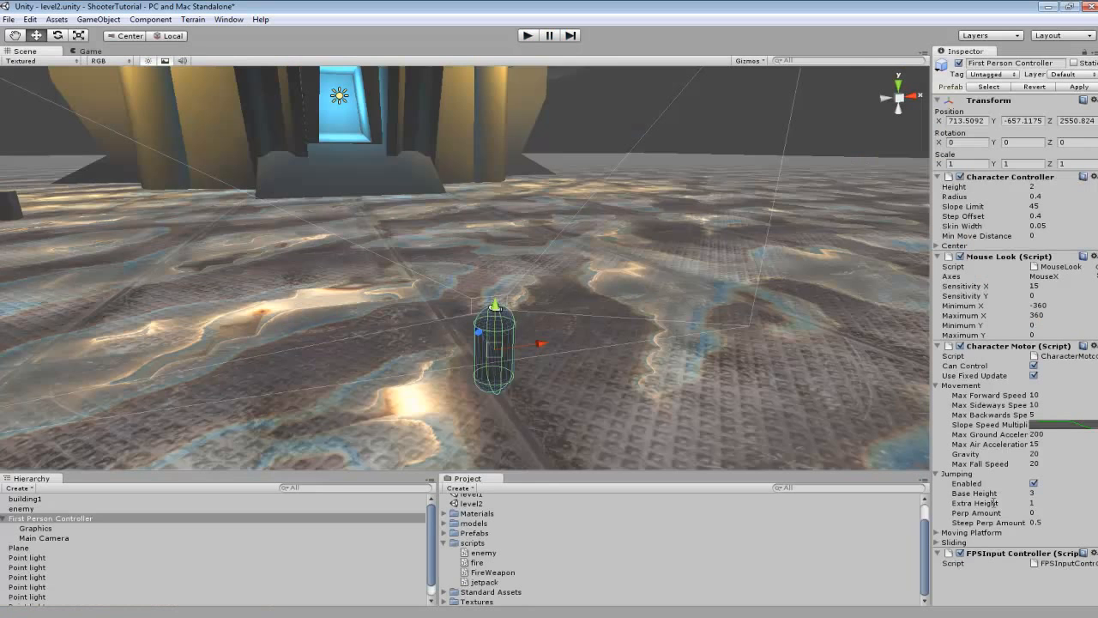
- Set the Character Motor's Max Ground Acceleration to 10 and play-test the character's walking response
{"action": "left_click", "coordinate": [1036, 435]}
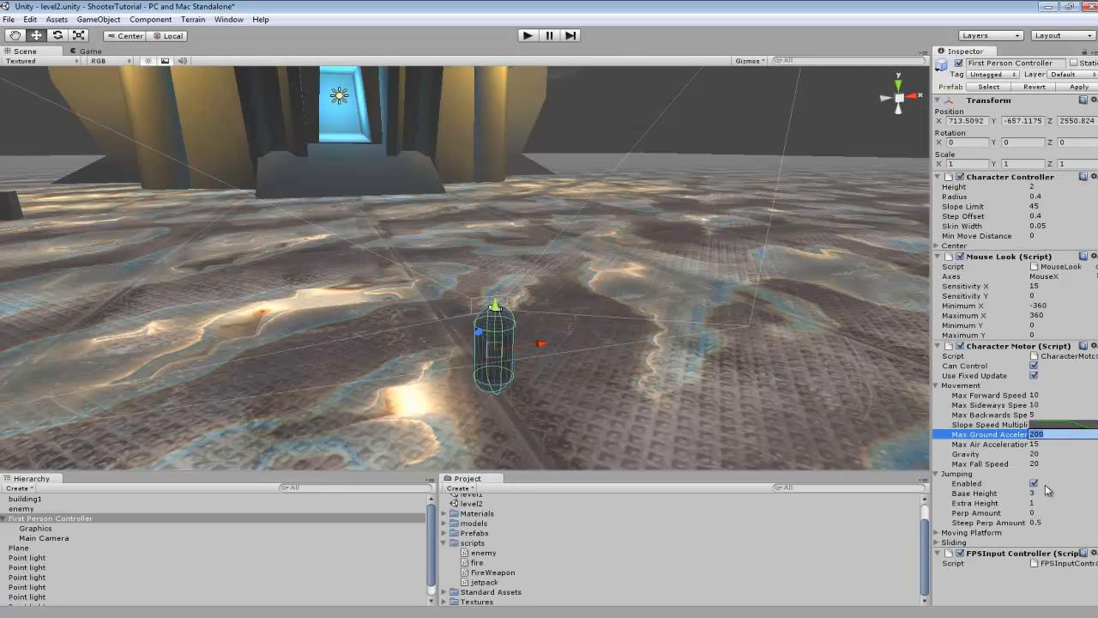
{"action": "type", "text": "10"}
{"action": "key", "text": "Return"}
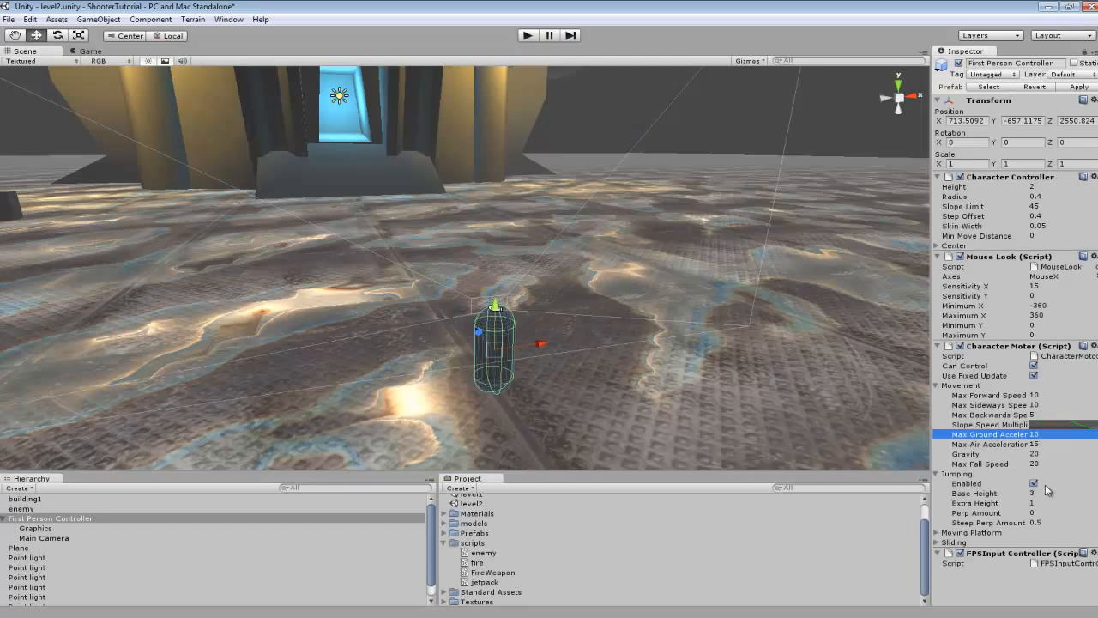
{"action": "left_click", "coordinate": [528, 35]}
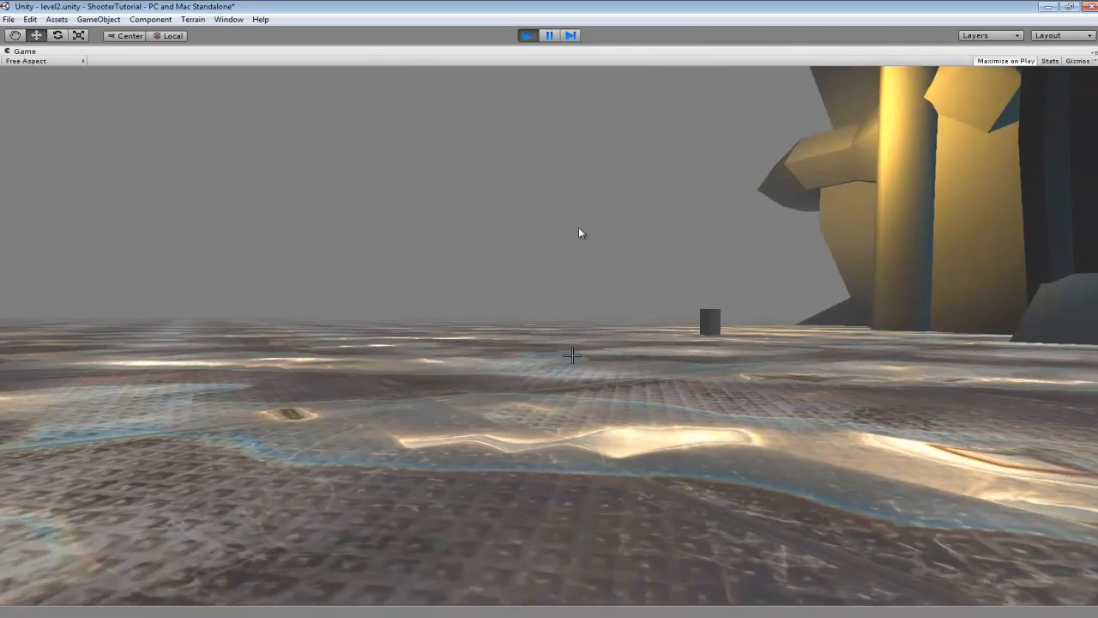
{"action": "key", "text": "w"}
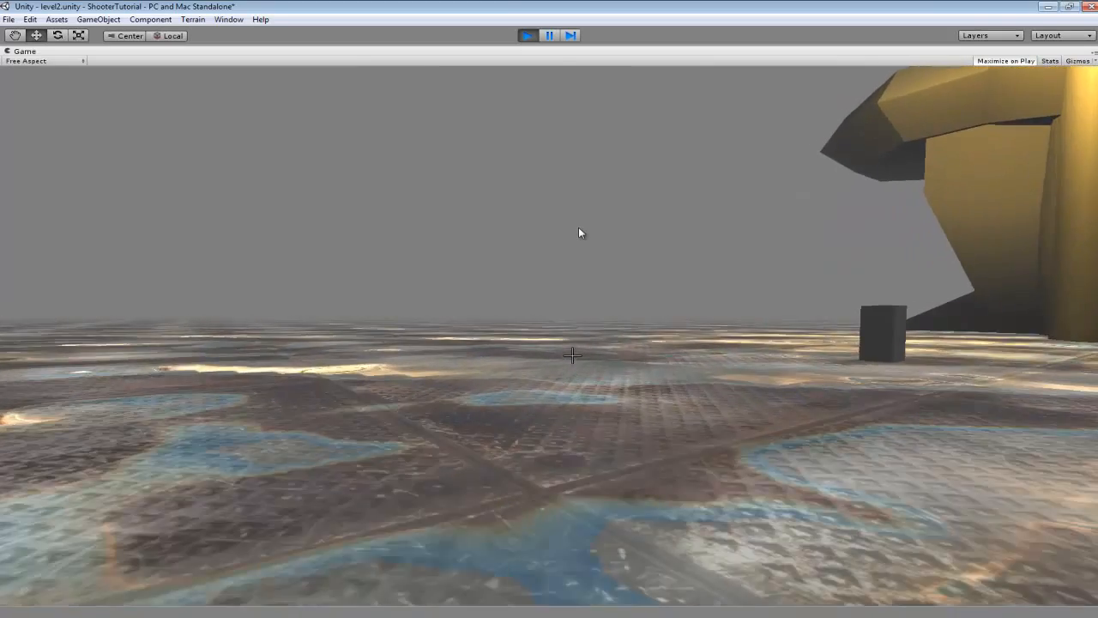
{"action": "key", "text": "w"}
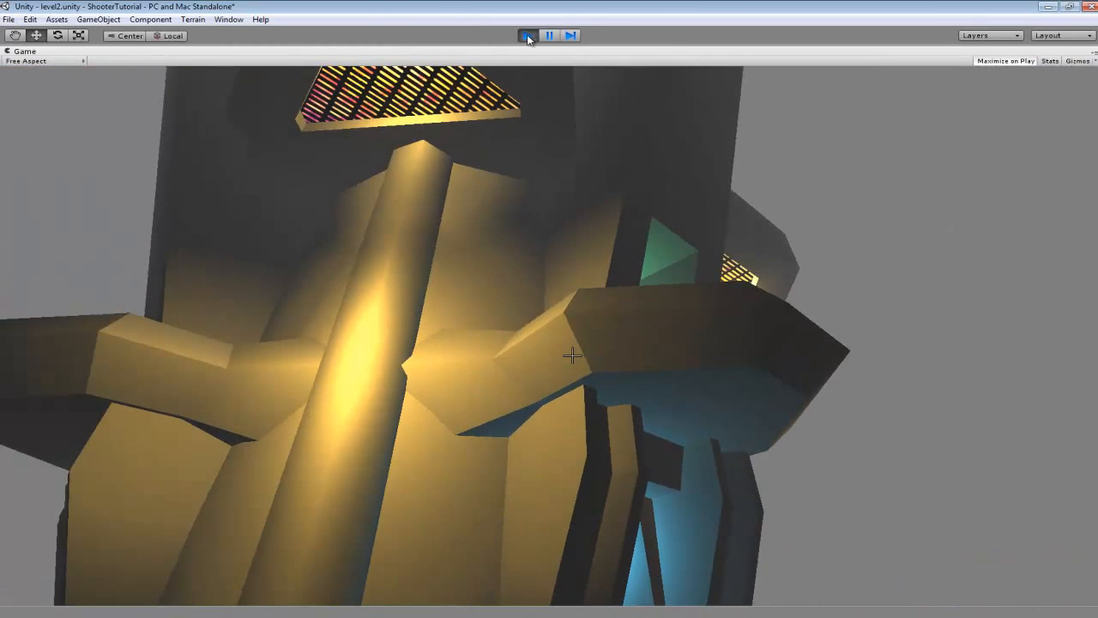
{"action": "left_click", "coordinate": [527, 35]}
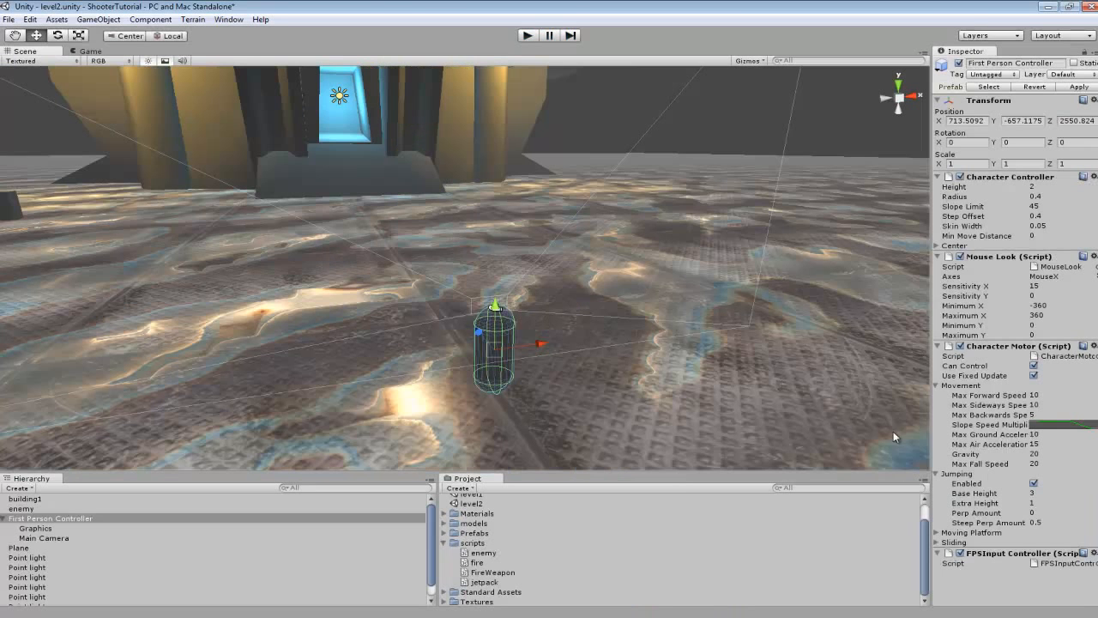
- Set the Character Motor's Max Ground Acceleration to 200
{"action": "left_click", "coordinate": [1060, 436]}
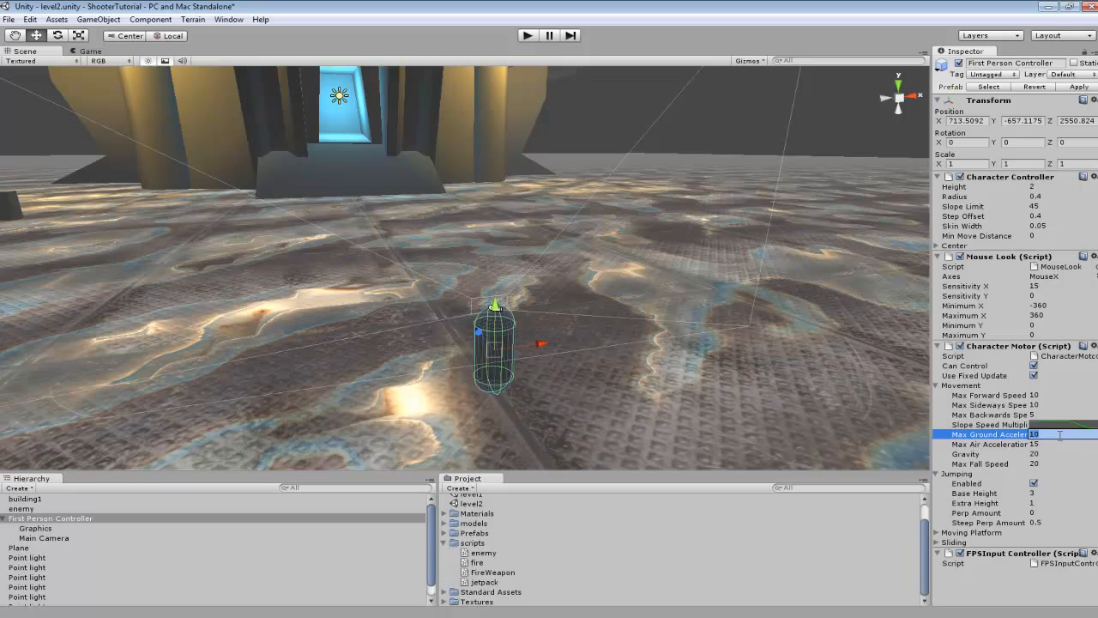
{"action": "type", "text": "200"}
{"action": "key", "text": "Return"}
- Play-test the level, walking and strafing the character across the ground and up the ramp into the blue corridor
{"action": "left_click", "coordinate": [526, 35]}
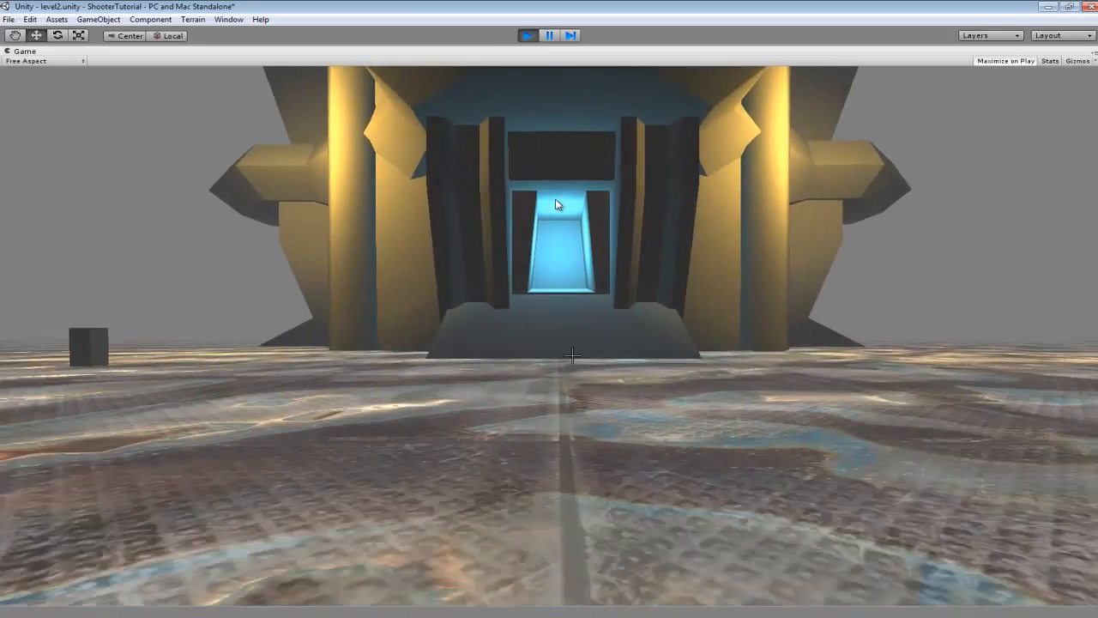
{"action": "key", "text": "a"}
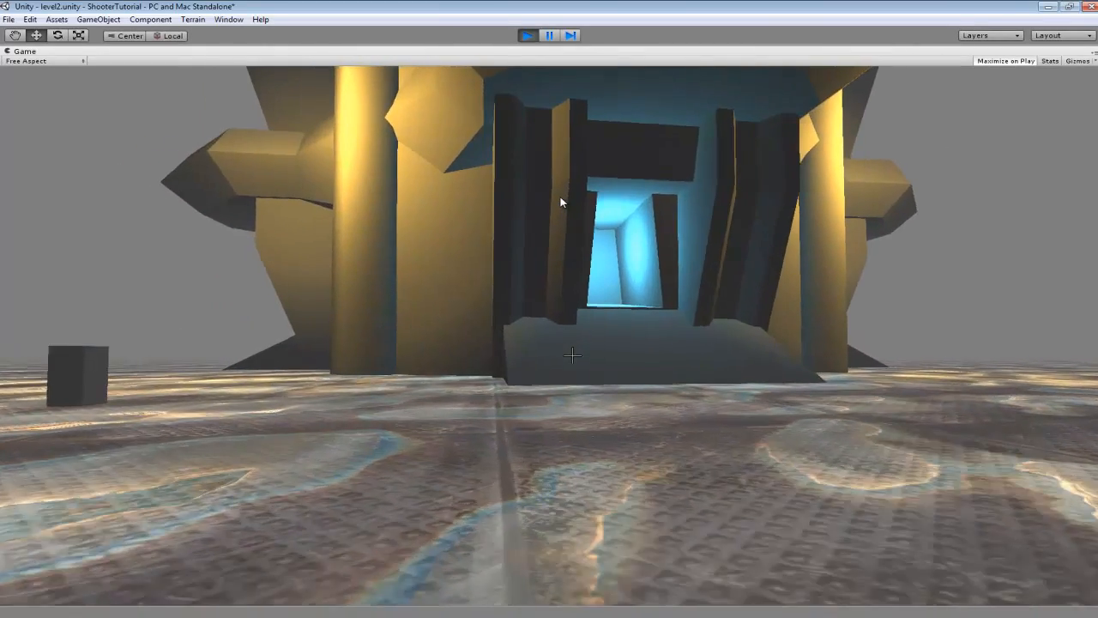
{"action": "key", "text": "w"}
{"action": "key", "text": "a"}
{"action": "key", "text": "d"}
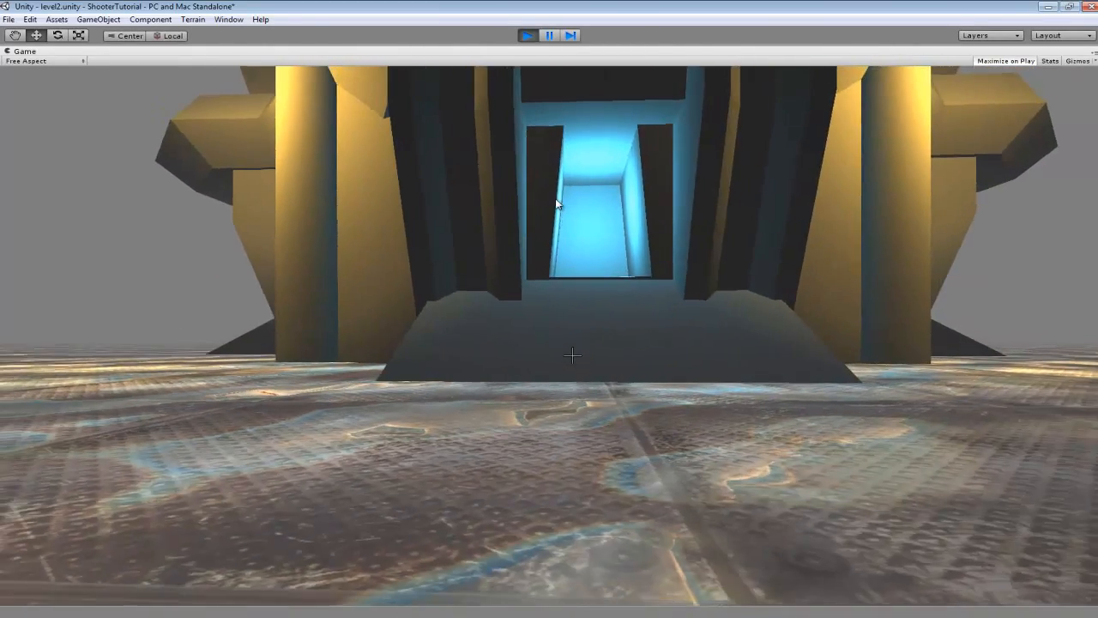
{"action": "key", "text": "w"}
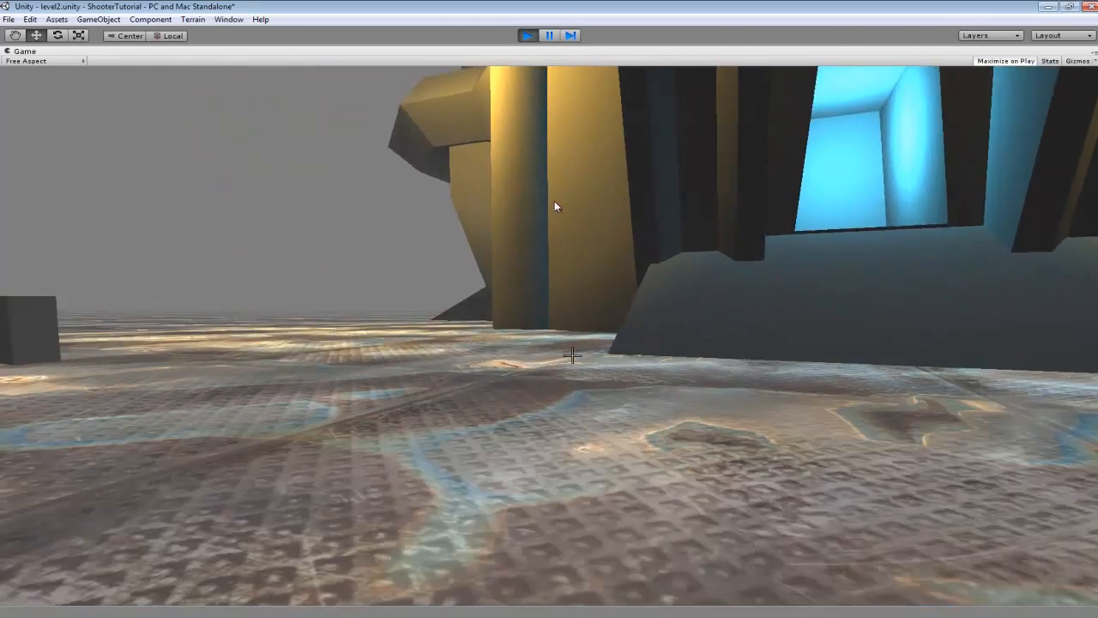
{"action": "key", "text": "w"}
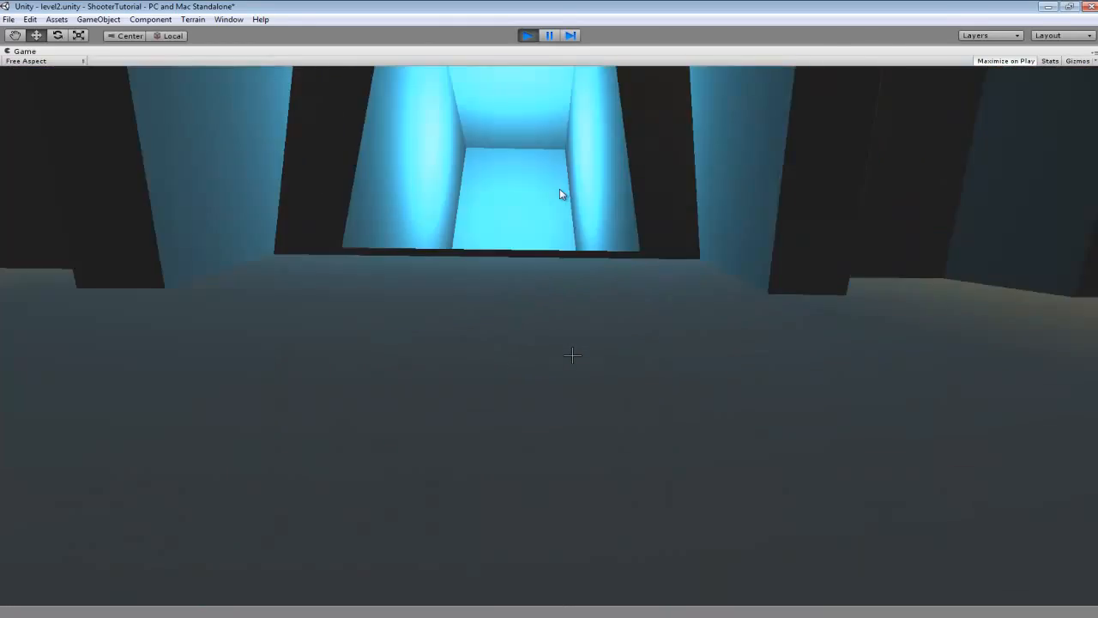
{"action": "key", "text": "w"}
{"action": "key", "text": "a"}
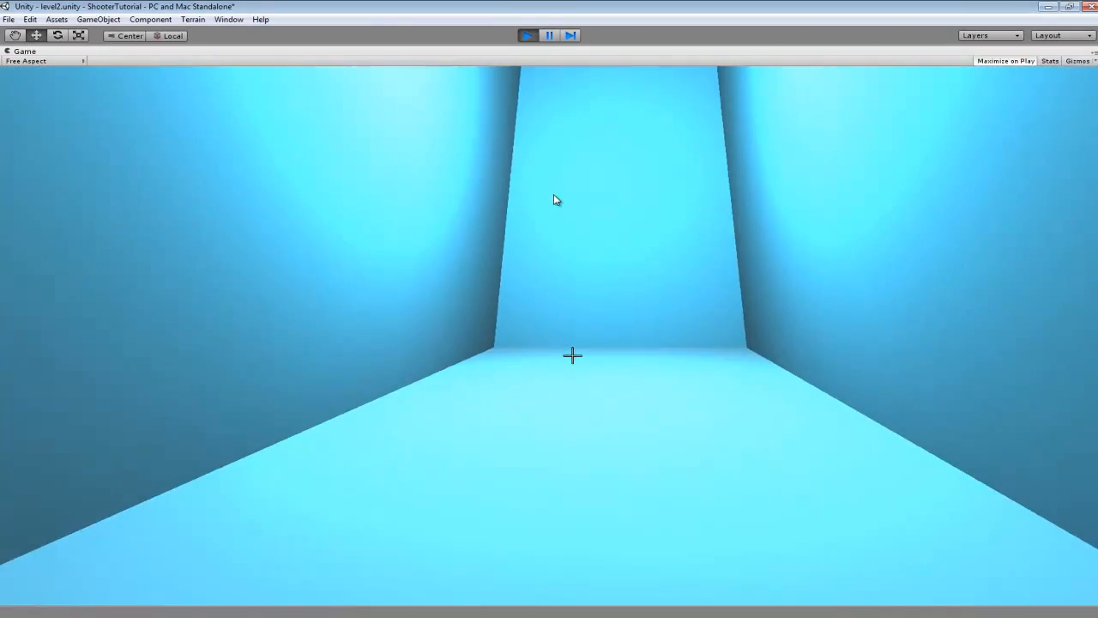
- Test the character's jumping inside the blue corridor and over the ledge at its doorway
{"action": "key", "text": "space"}
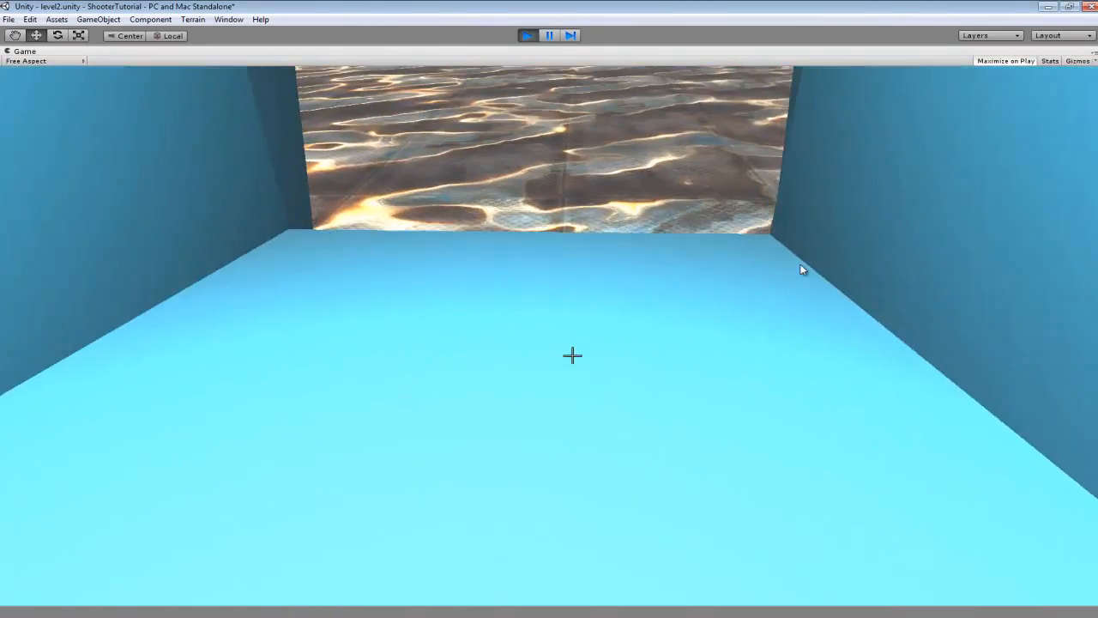
{"action": "key", "text": "w"}
{"action": "key", "text": "s"}
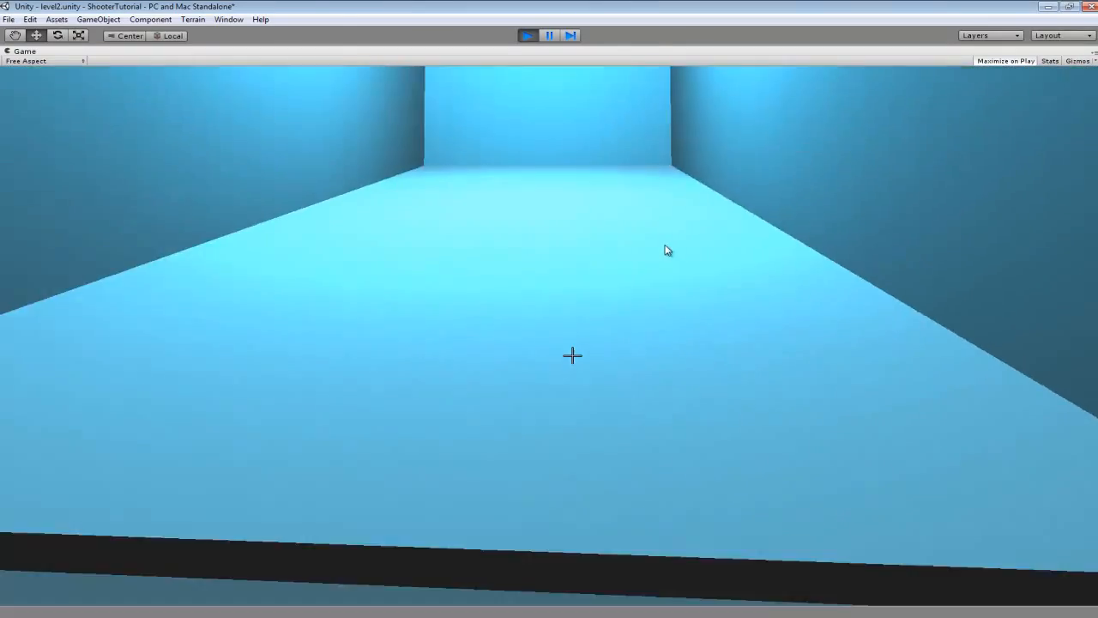
{"action": "key", "text": "w"}
{"action": "key", "text": "space"}
{"action": "key", "text": "w"}
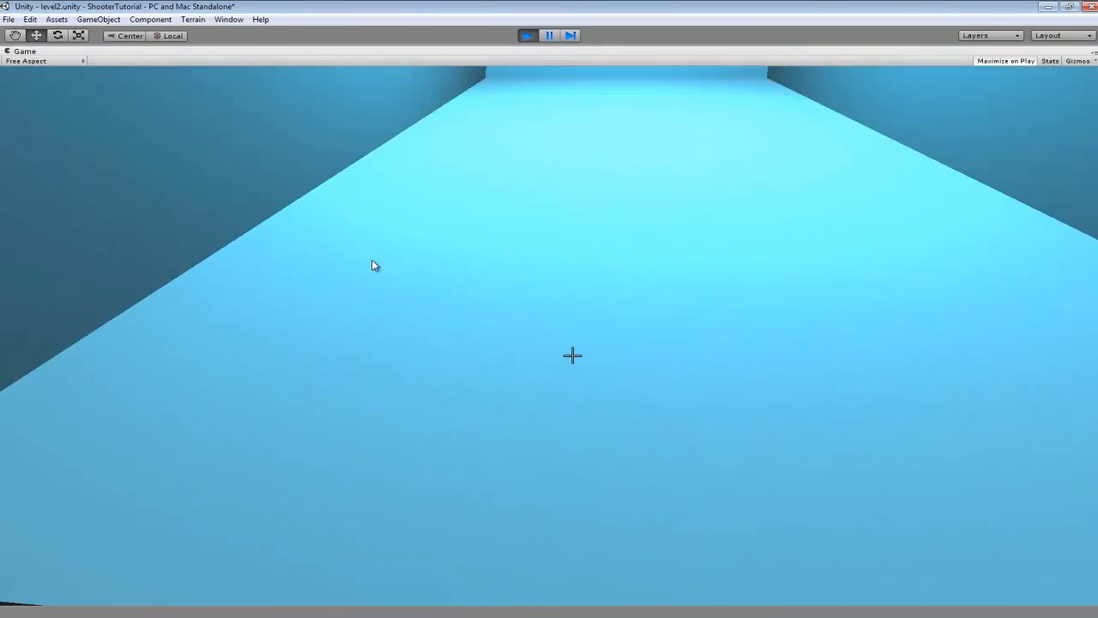
- Test stepping over the blue corridor's doorway ledge by walking the character back and forth across it and out onto the ramp
{"action": "key", "text": "s"}
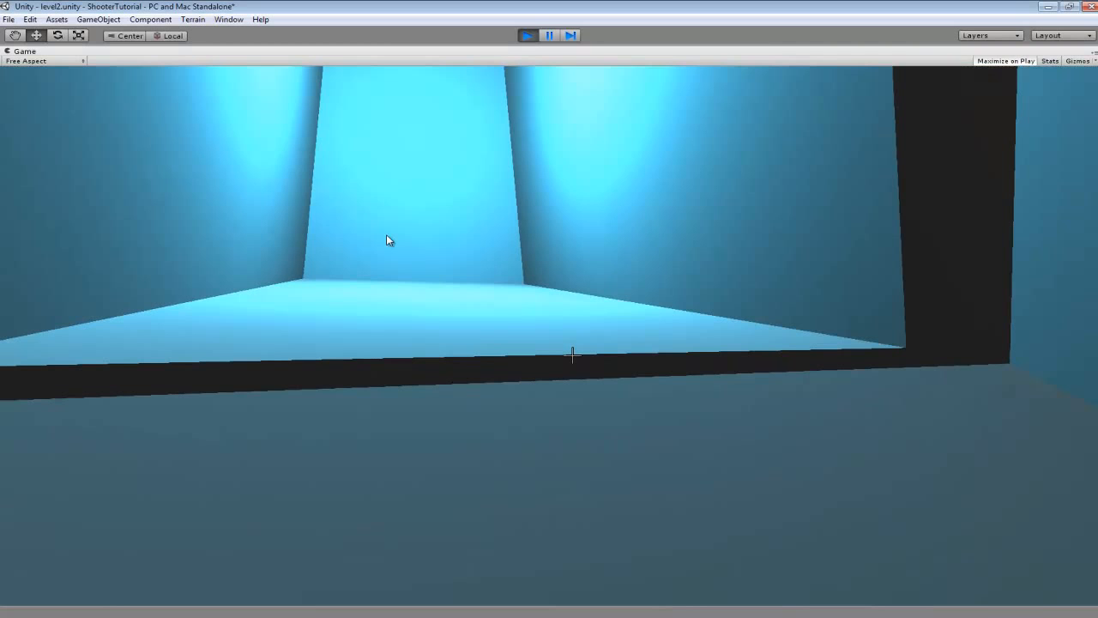
{"action": "key", "text": "w"}
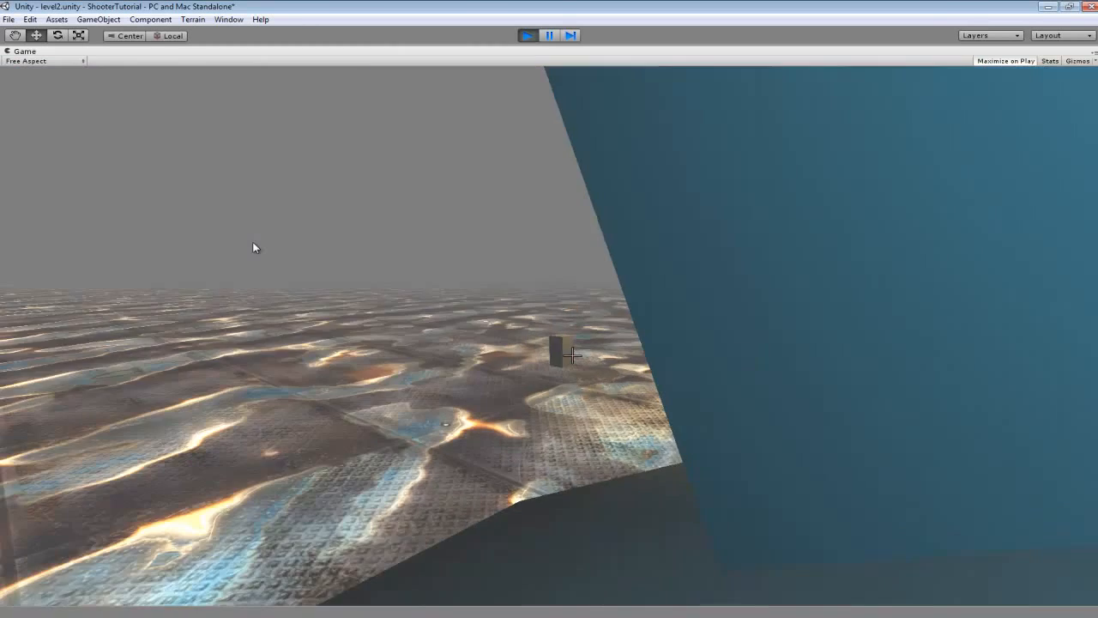
{"action": "key", "text": "s"}
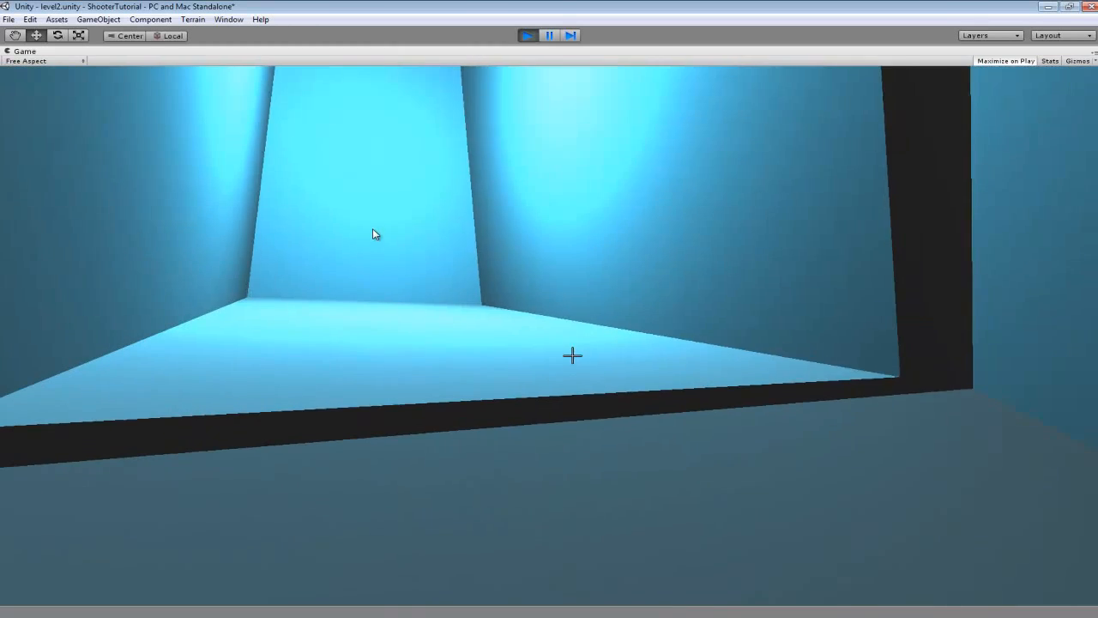
{"action": "key", "text": "w"}
{"action": "key", "text": "w"}
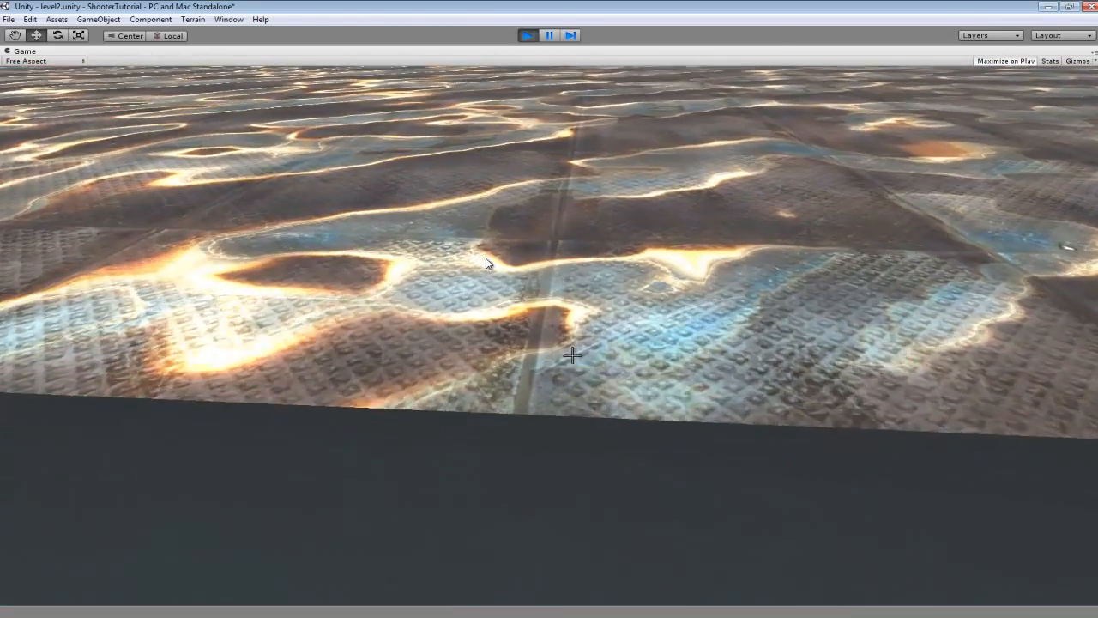
{"action": "key", "text": "w"}
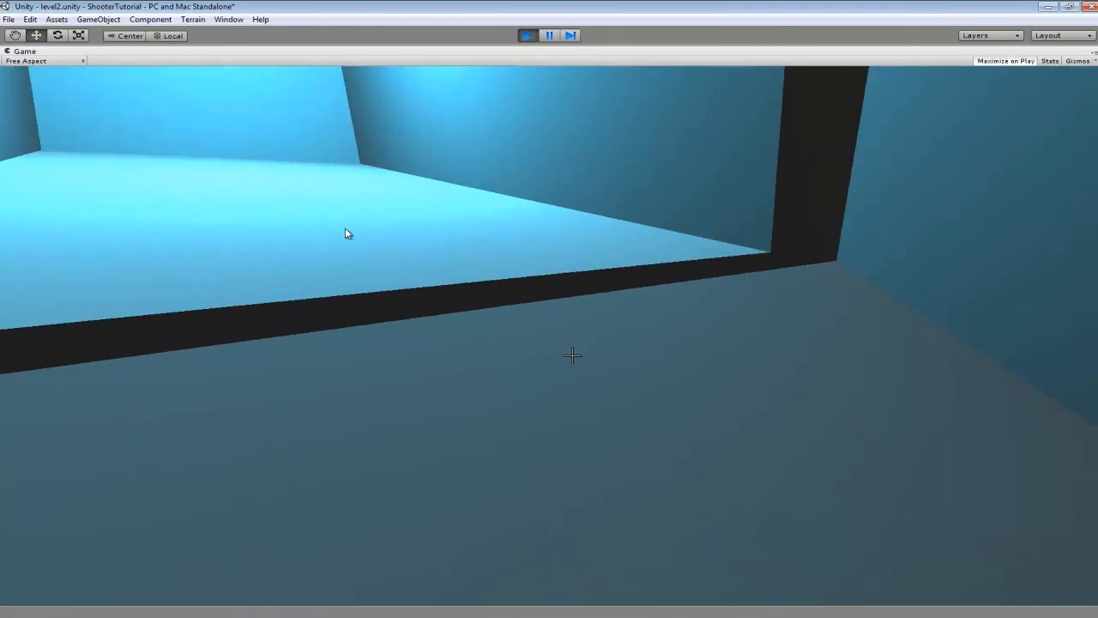
{"action": "key", "text": "w"}
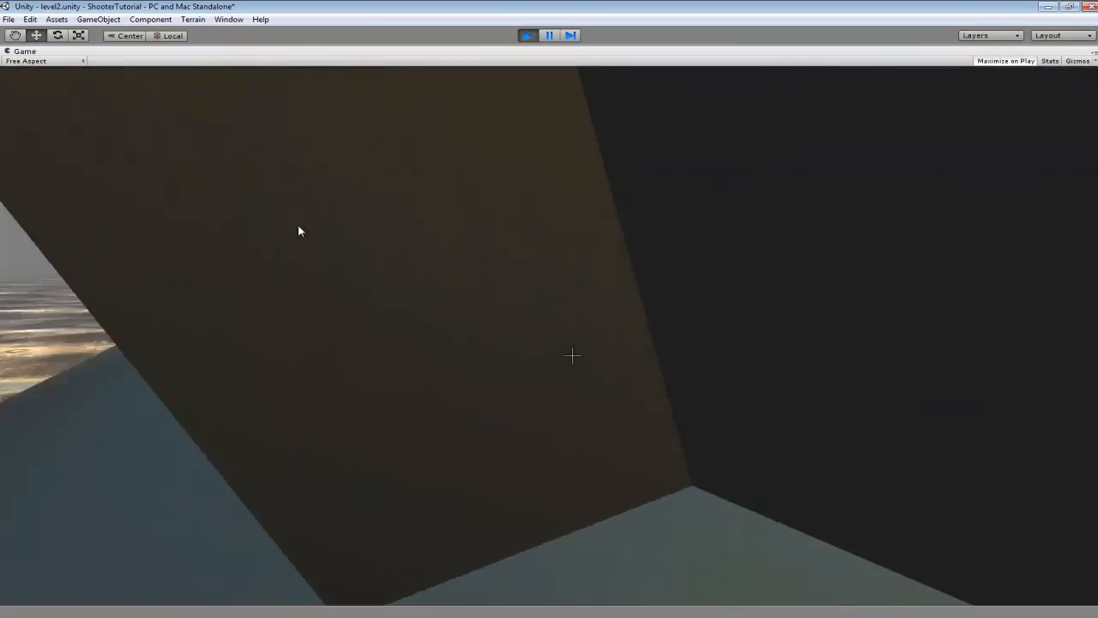
{"action": "key", "text": "w"}
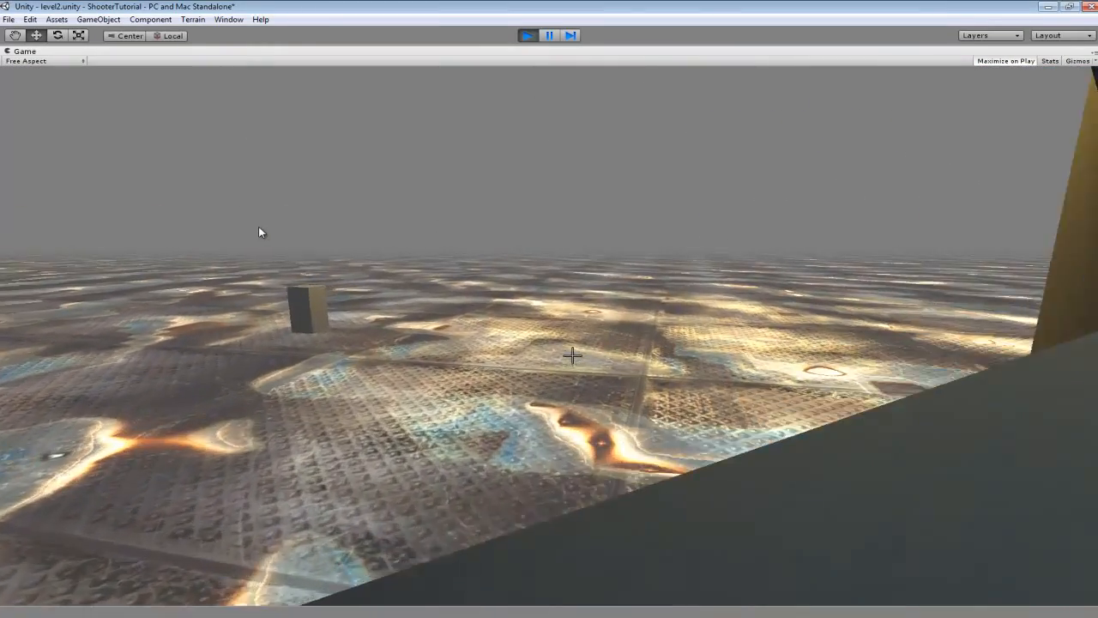
- Jump the character off the ramp to the ground and back away to view the tower's exterior and entrance
{"action": "key", "text": "space"}
{"action": "key", "text": "w"}
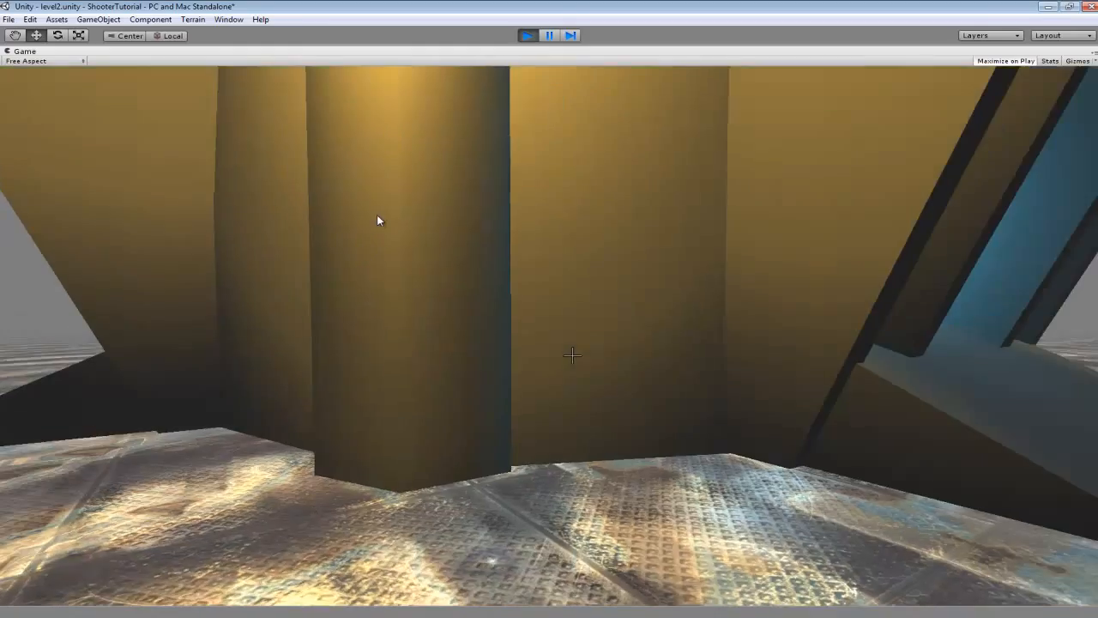
{"action": "key", "text": "s"}
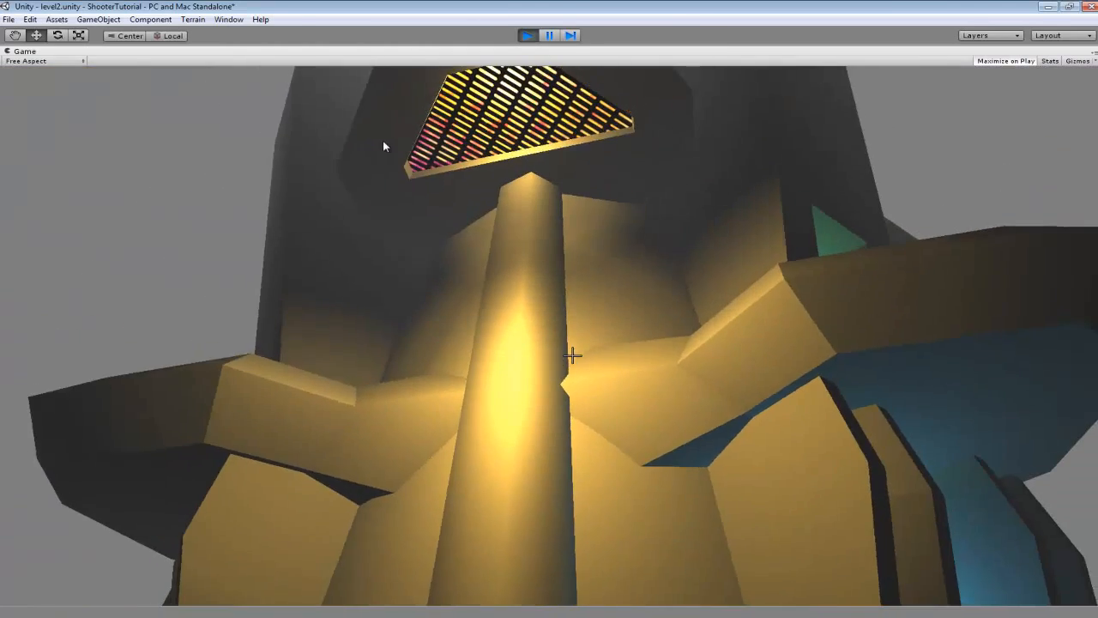
{"action": "key", "text": "s"}
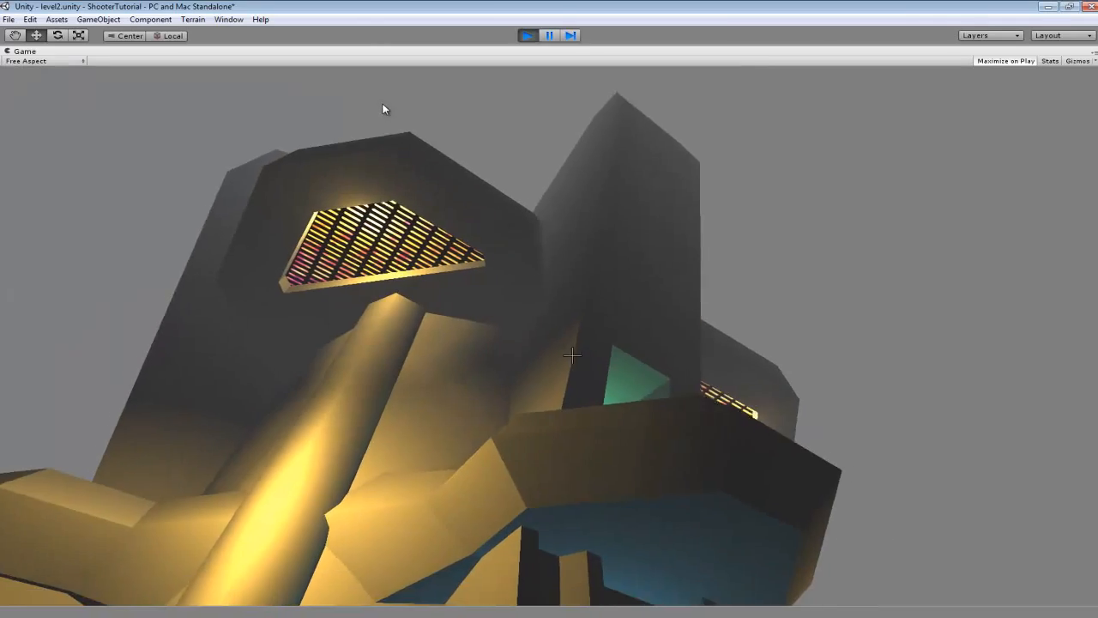
{"action": "key", "text": "s"}
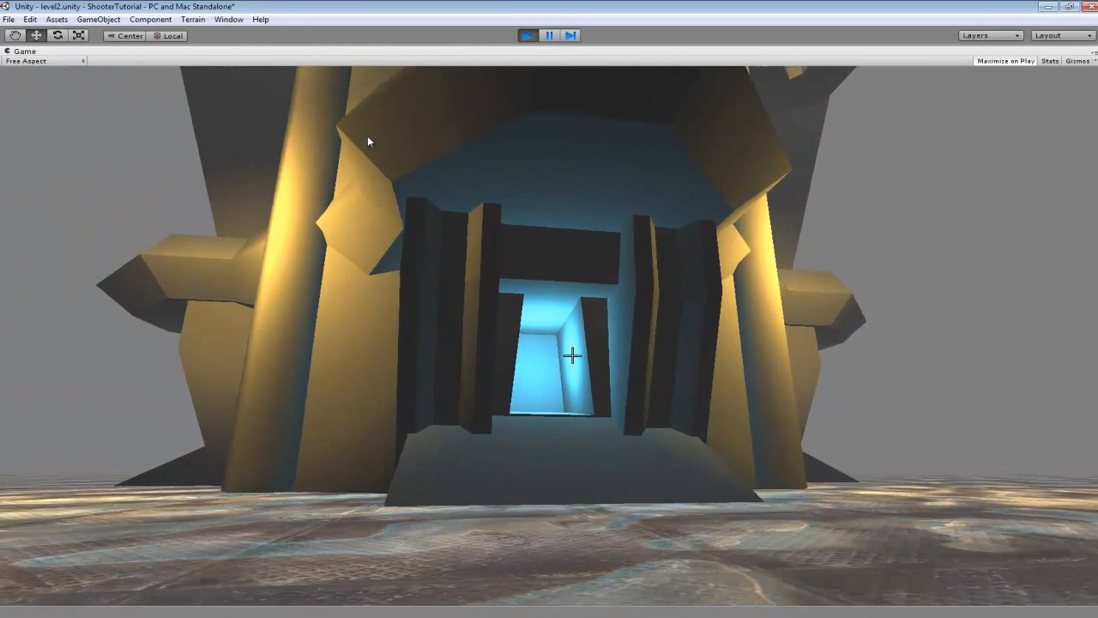
{"action": "key", "text": "d"}
{"action": "key", "text": "s"}
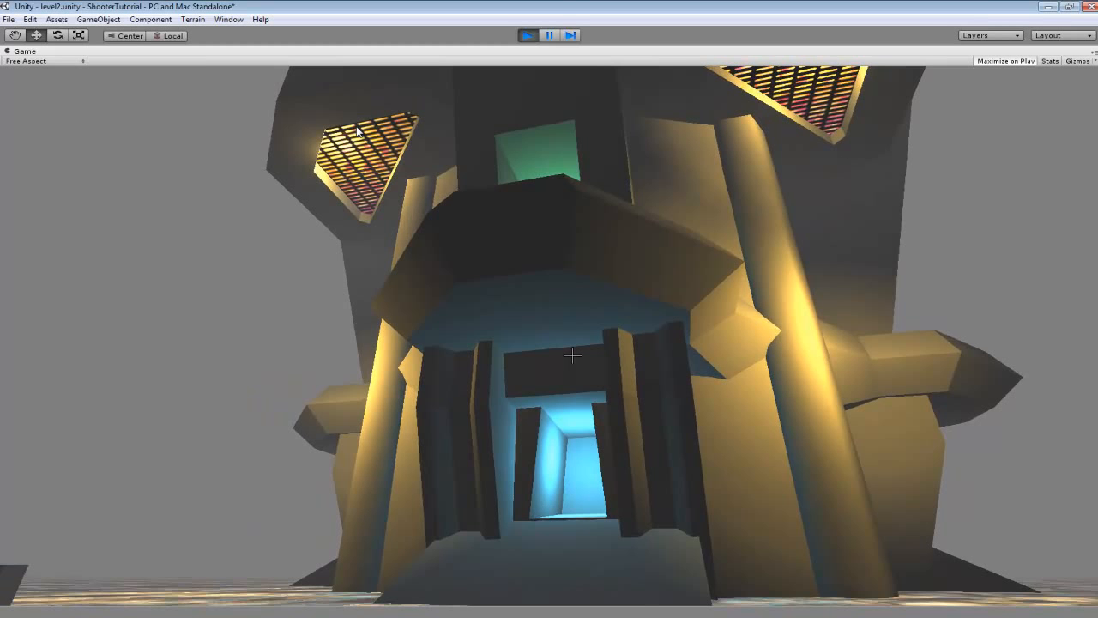
- Walk the character forward and back and strafe both ways in front of the tower's entrance
{"action": "key", "text": "w"}
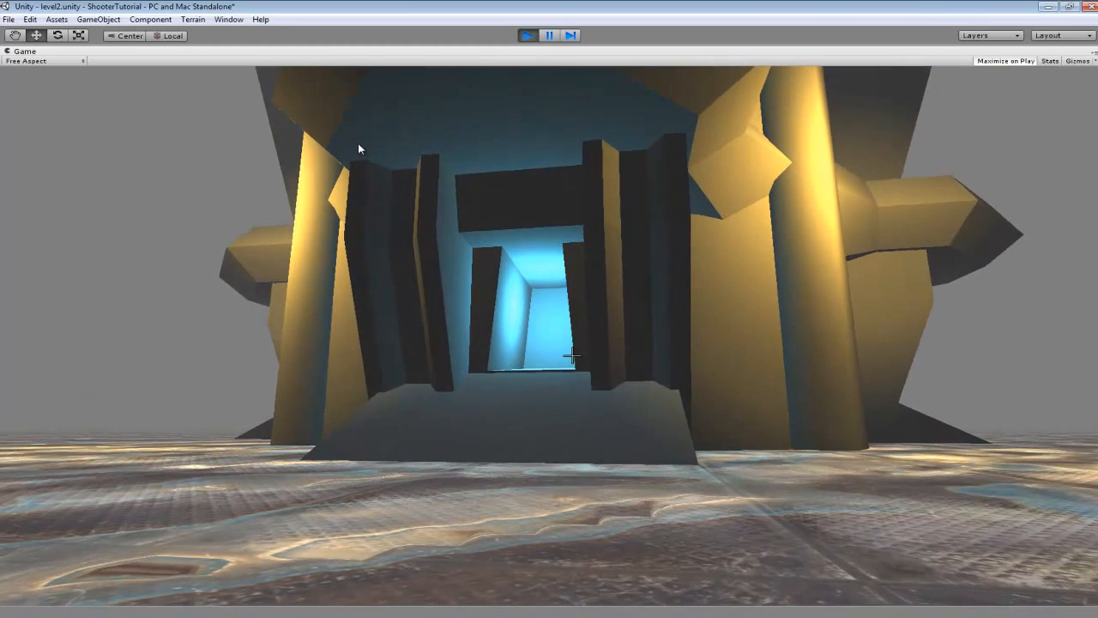
{"action": "key", "text": "s"}
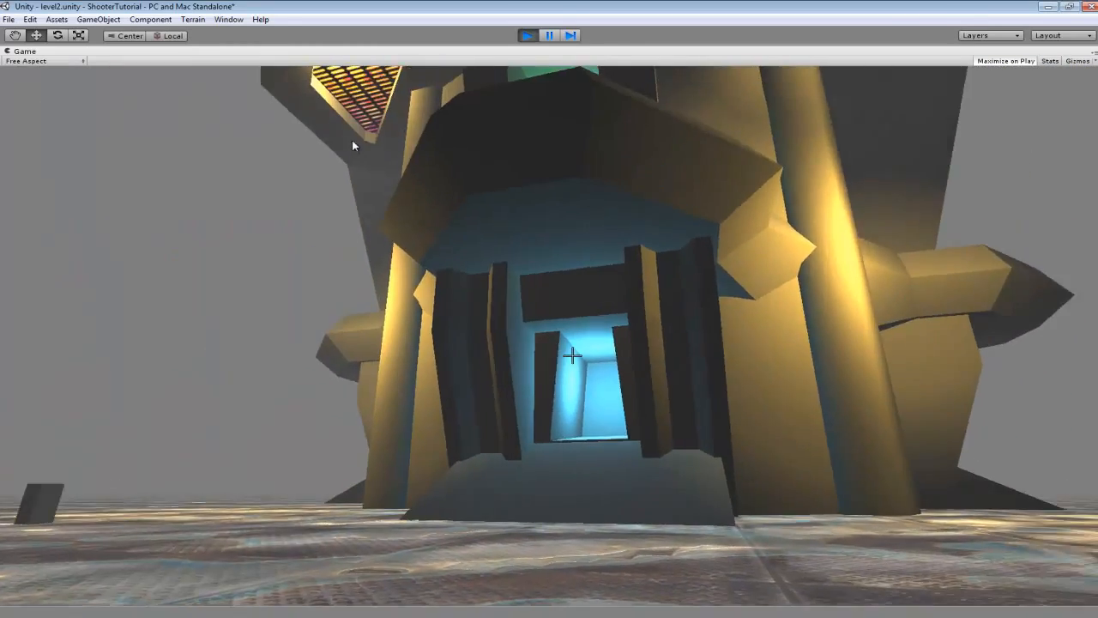
{"action": "key", "text": "a"}
{"action": "key", "text": "s"}
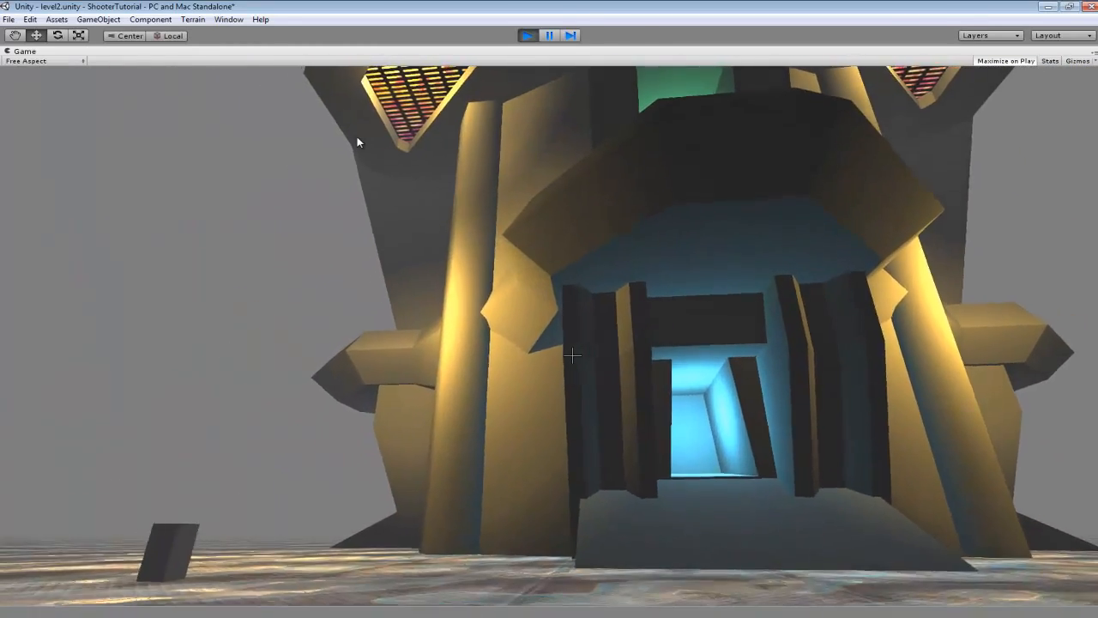
{"action": "key", "text": "d"}
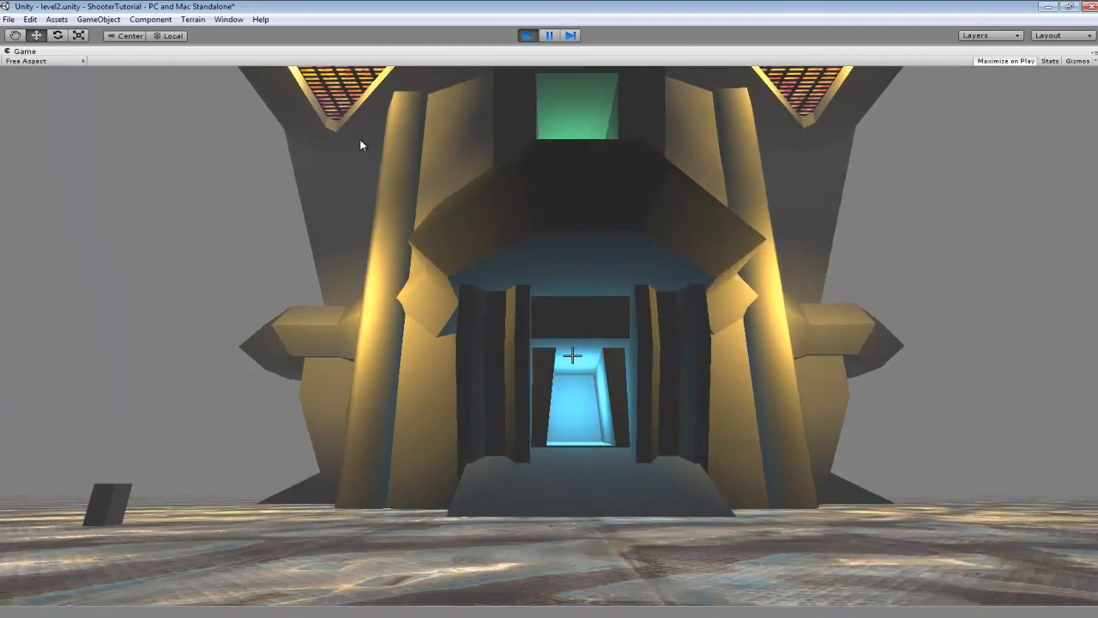
{"action": "key", "text": "d"}
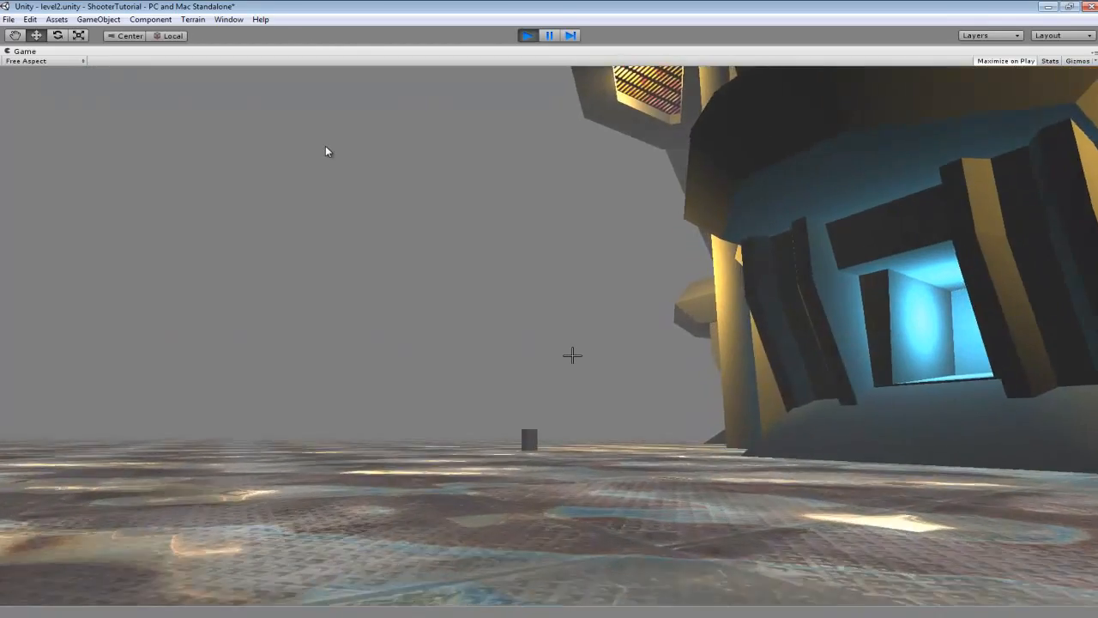
- Test the character's jumping on the open ground outside the tower, both while moving and with repeated jumps
{"action": "key", "text": "w"}
{"action": "key", "text": "space"}
{"action": "key", "text": "space"}
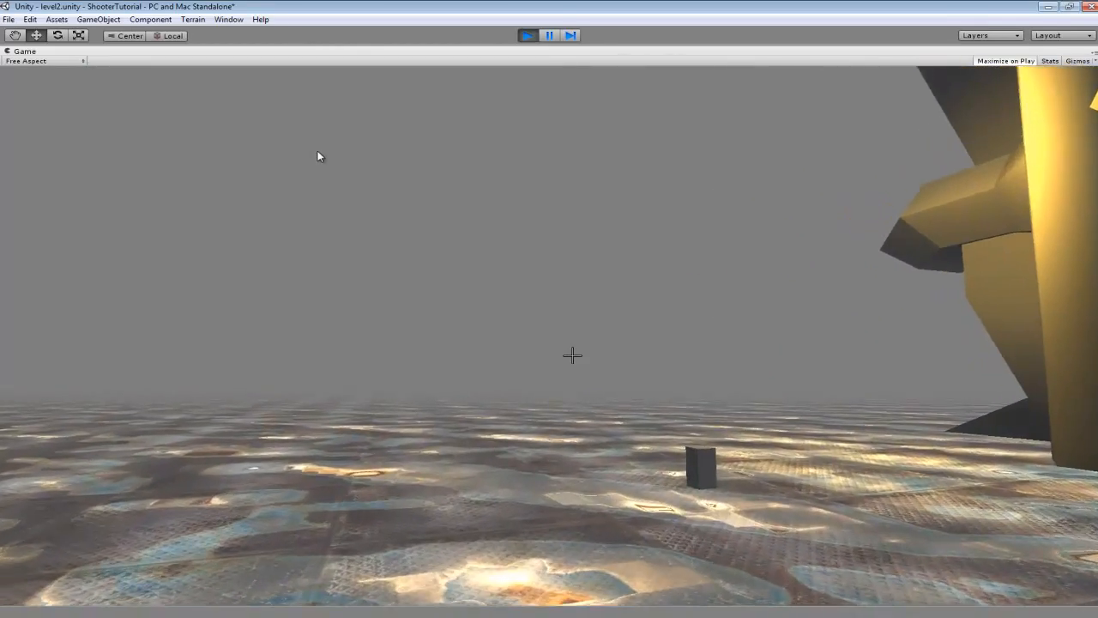
{"action": "key", "text": "w"}
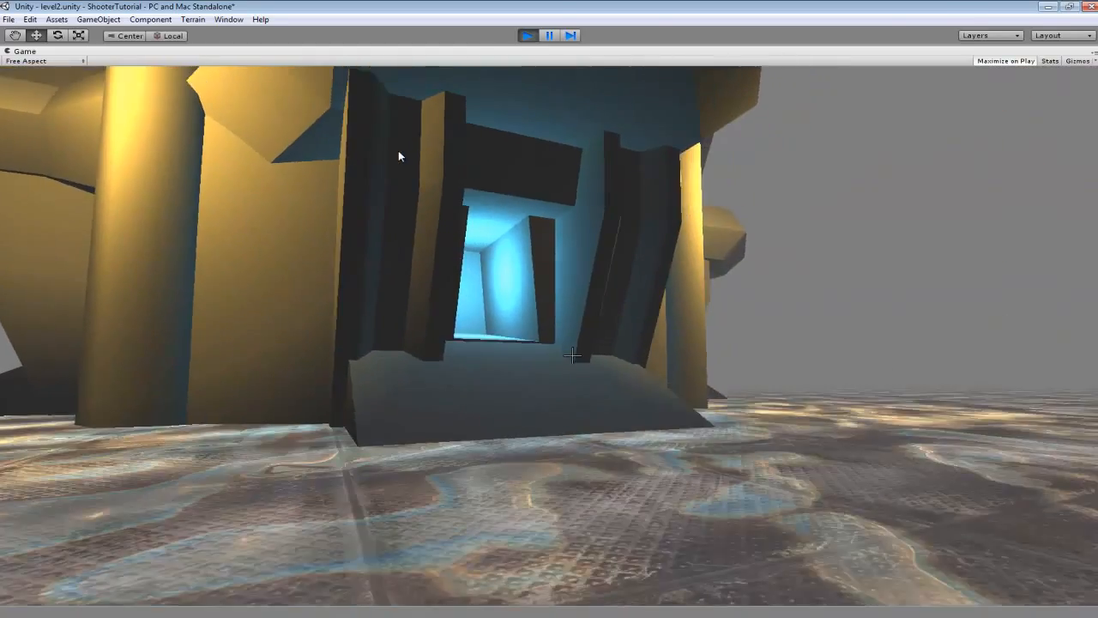
{"action": "key", "text": "d"}
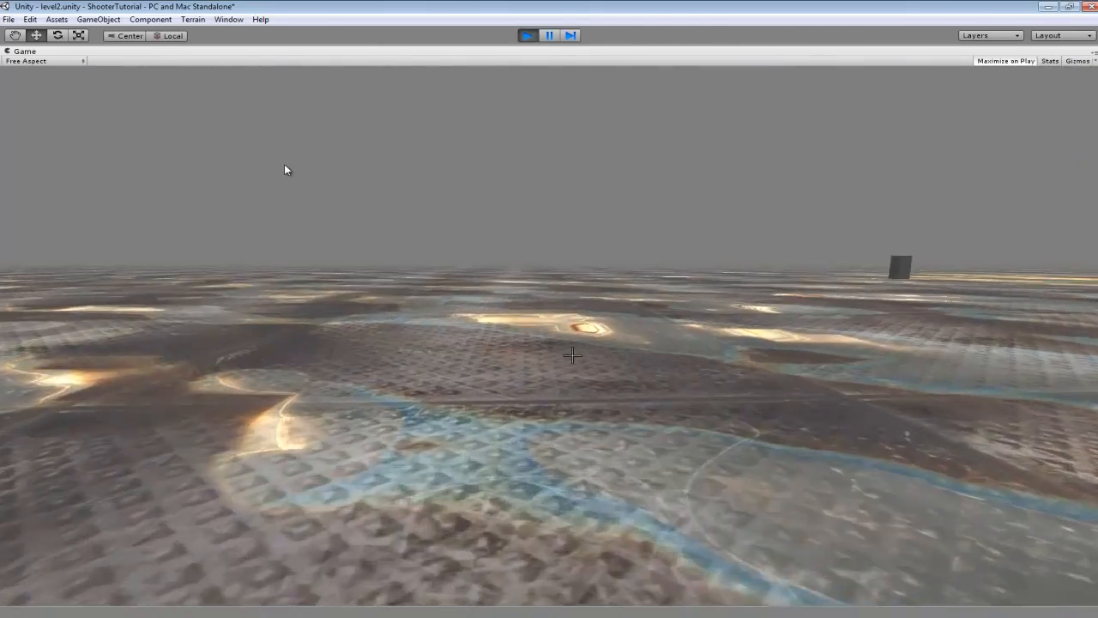
{"action": "key", "text": "space"}
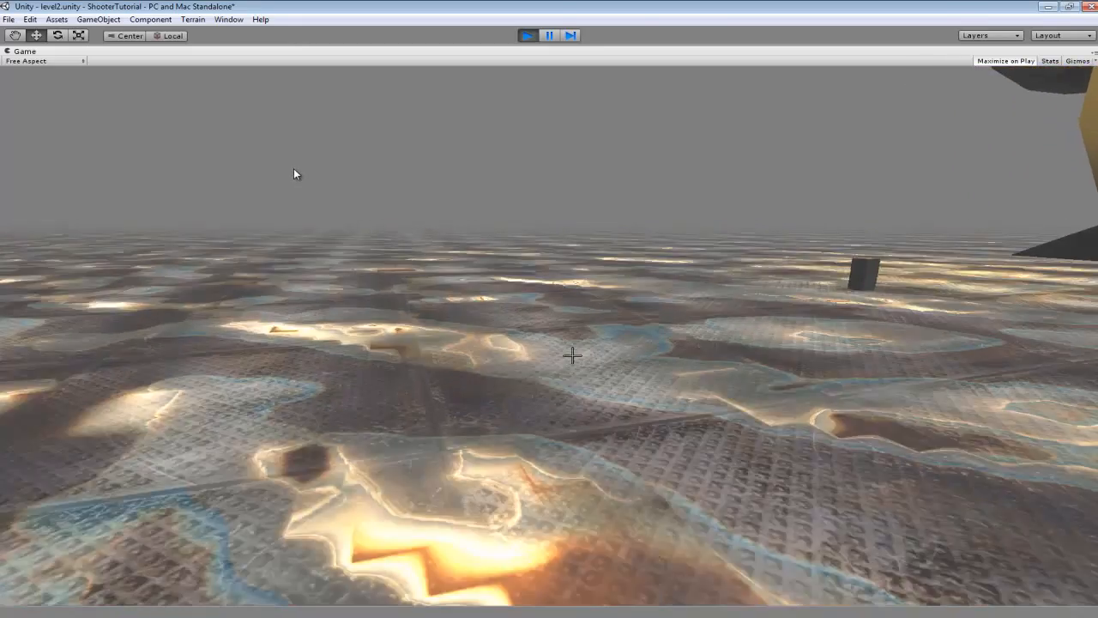
{"action": "key", "text": "space"}
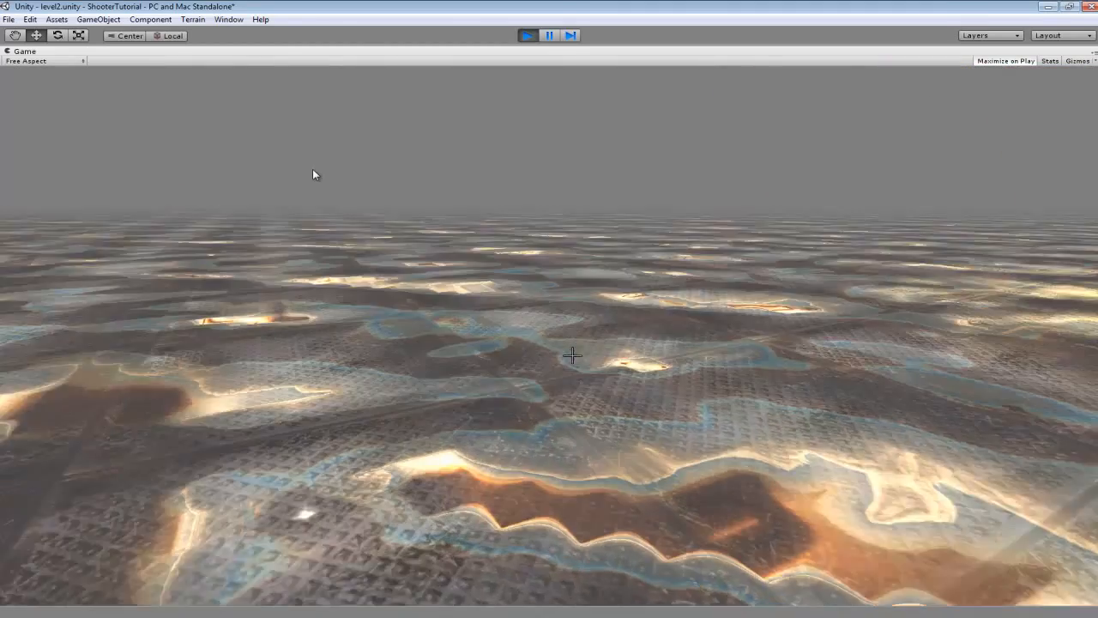
{"action": "key", "text": "space"}
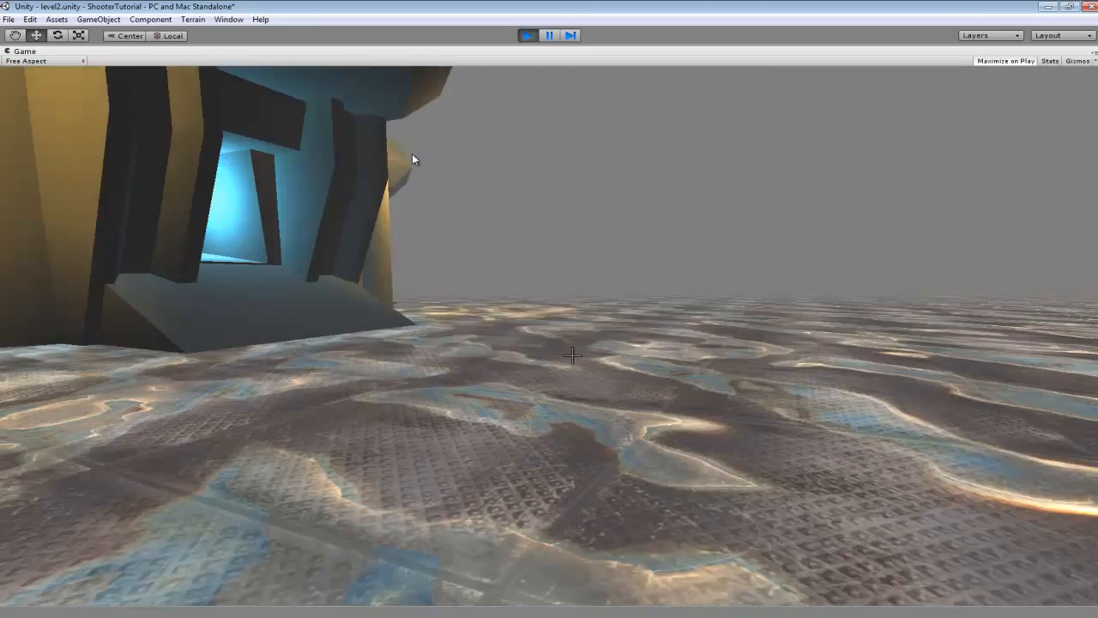
{"action": "key", "text": "space"}
{"action": "key", "text": "space"}
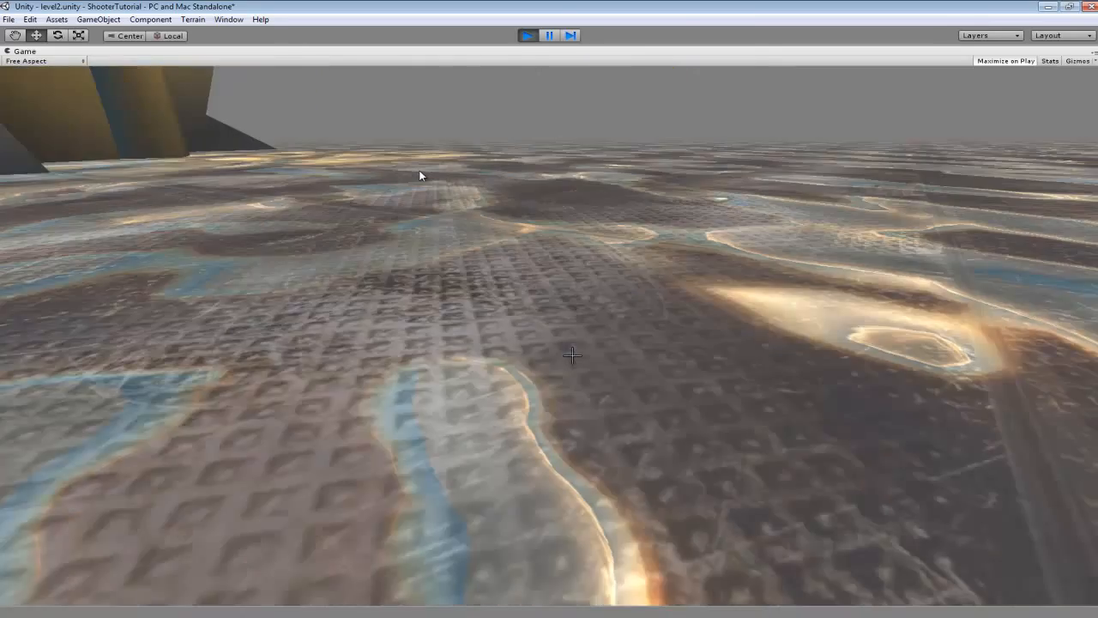
- Walk and strafe the character across the open ground towards the dark block near the tower
{"action": "key", "text": "w"}
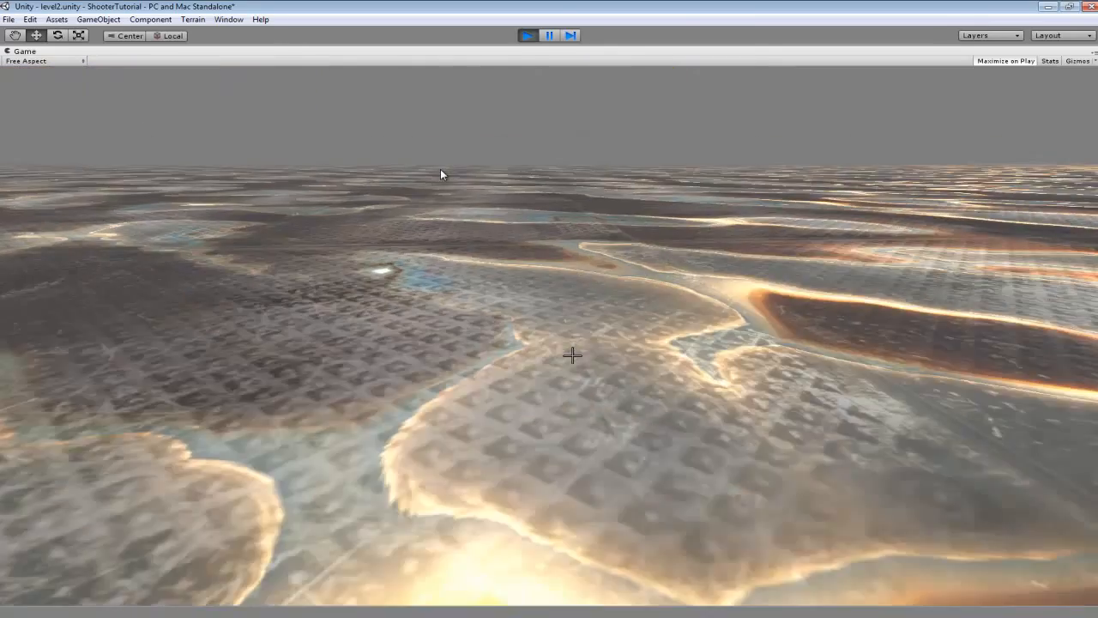
{"action": "key", "text": "d"}
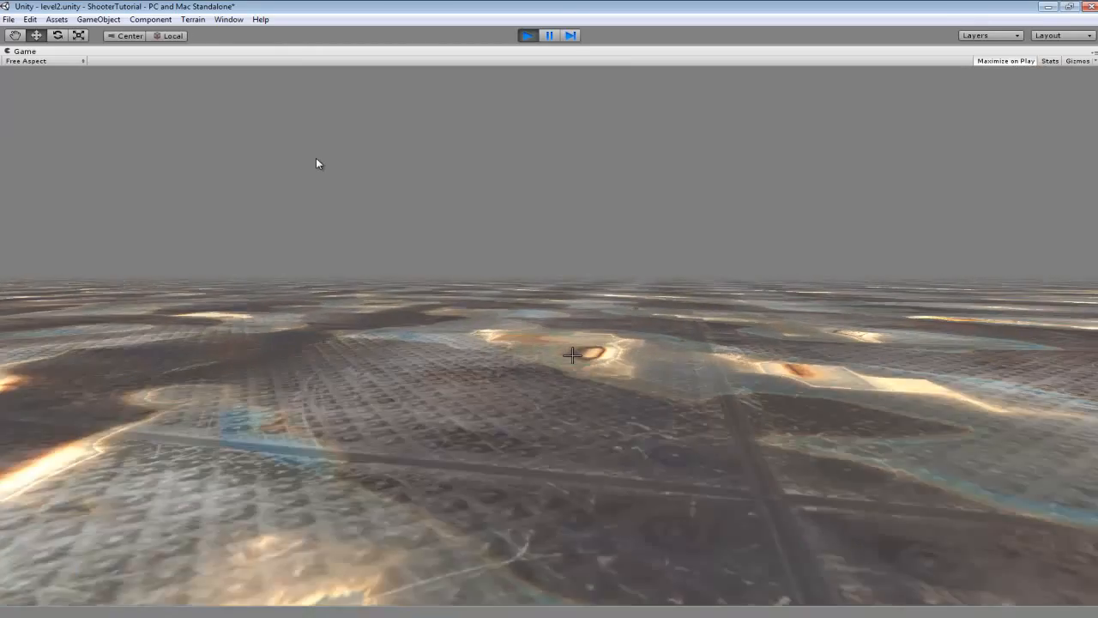
{"action": "key", "text": "w"}
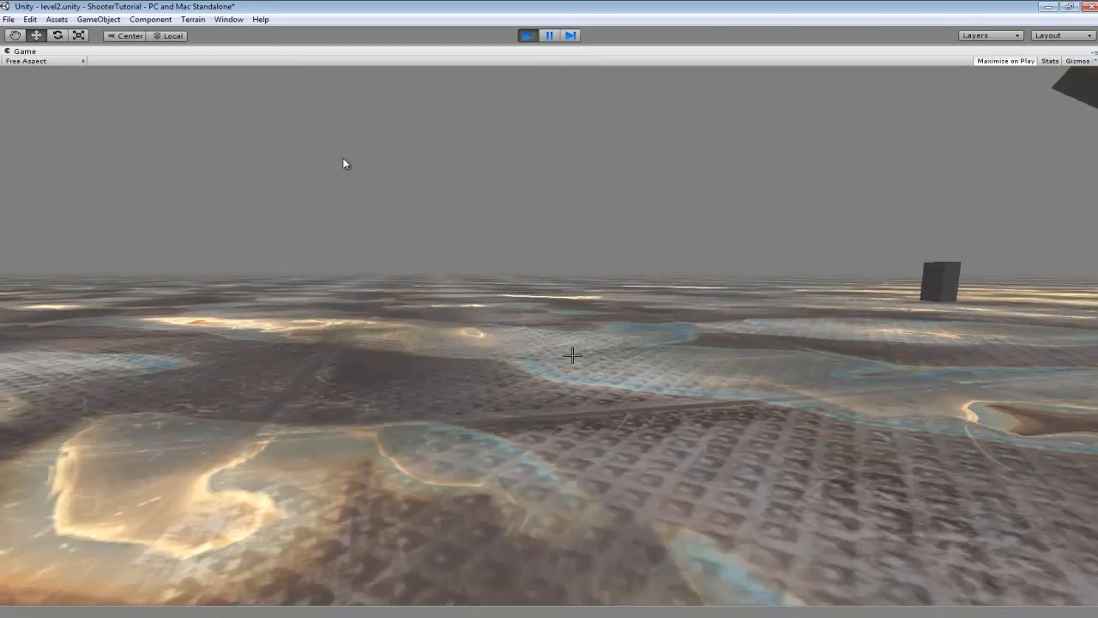
{"action": "key", "text": "w"}
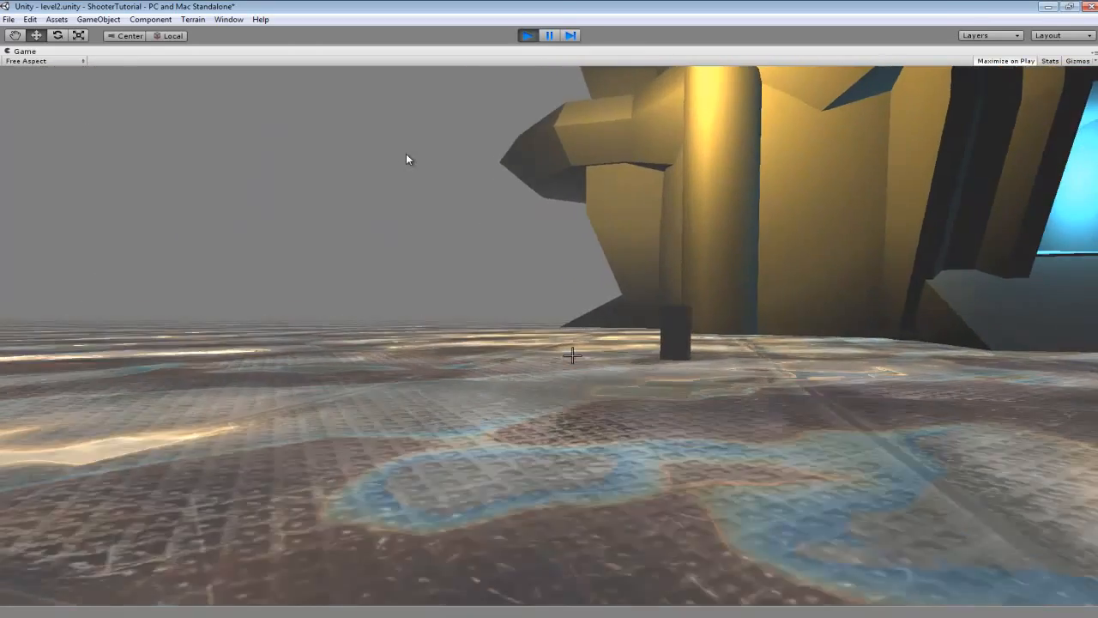
{"action": "key", "text": "a"}
{"action": "key", "text": "d"}
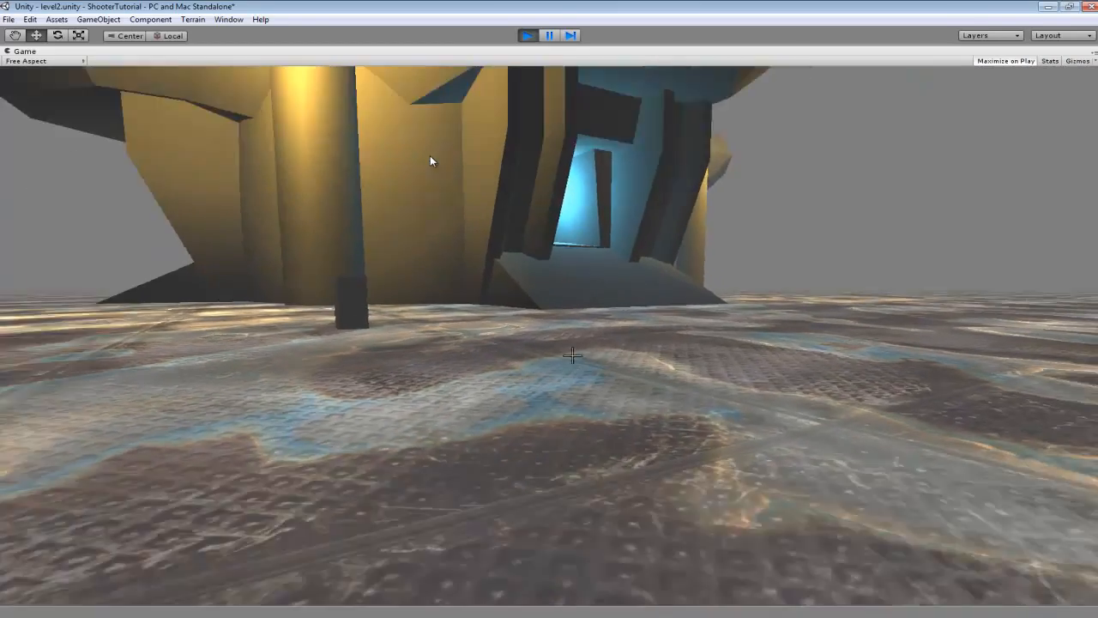
{"action": "key", "text": "d"}
{"action": "key", "text": "w"}
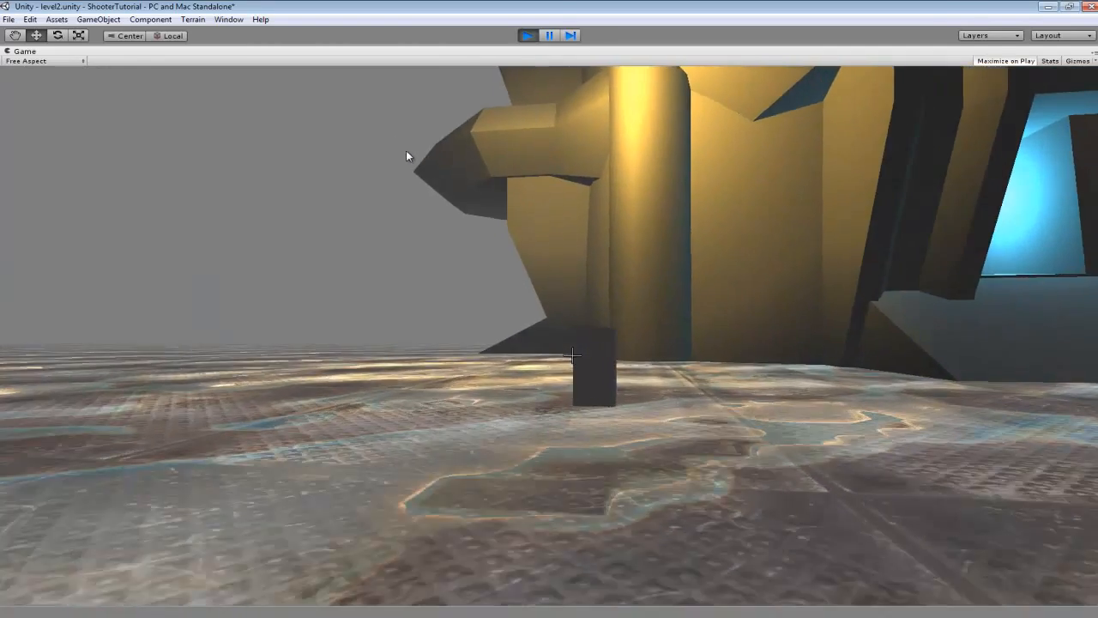
- Approach the dark block, fire one shot, and test backing away and jumping beside it
{"action": "key", "text": "w"}
{"action": "left_click", "coordinate": [411, 163]}
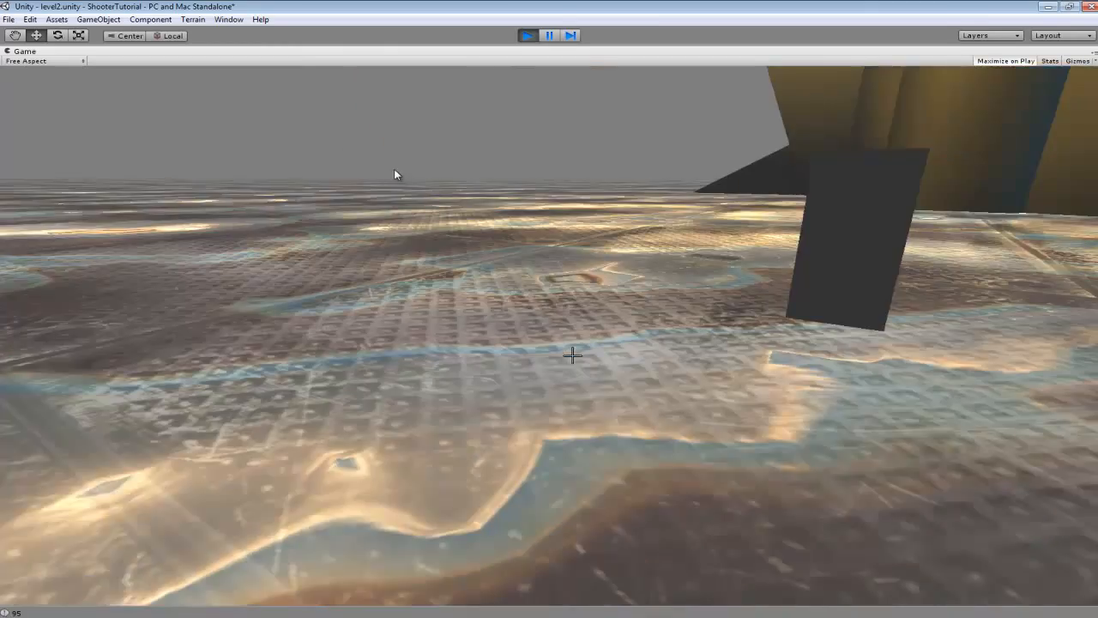
{"action": "key", "text": "s"}
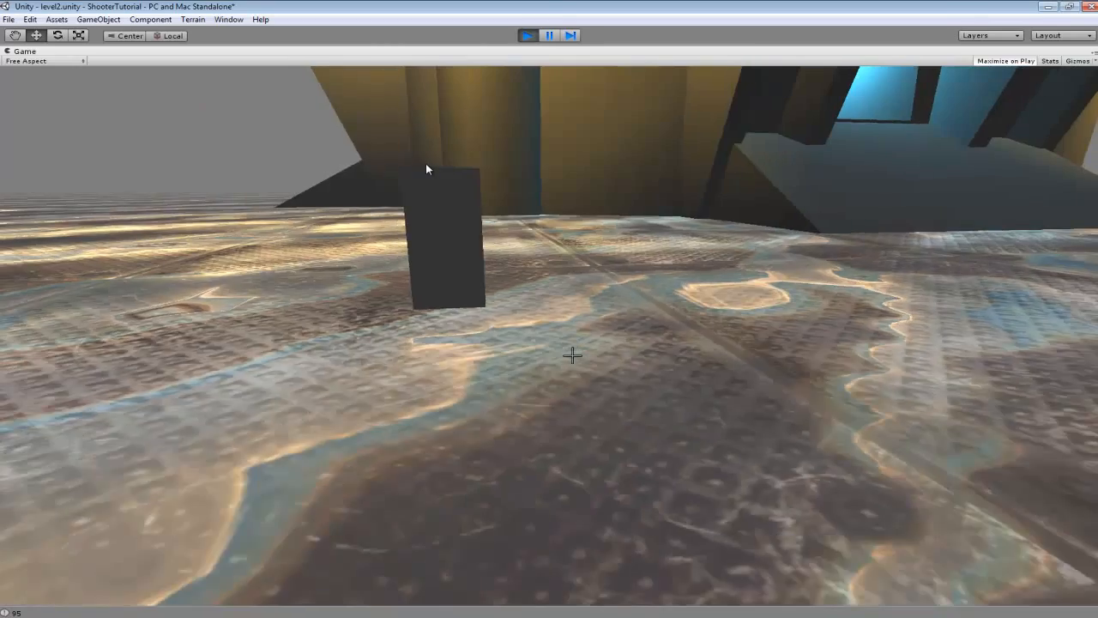
{"action": "key", "text": "space"}
{"action": "key", "text": "w"}
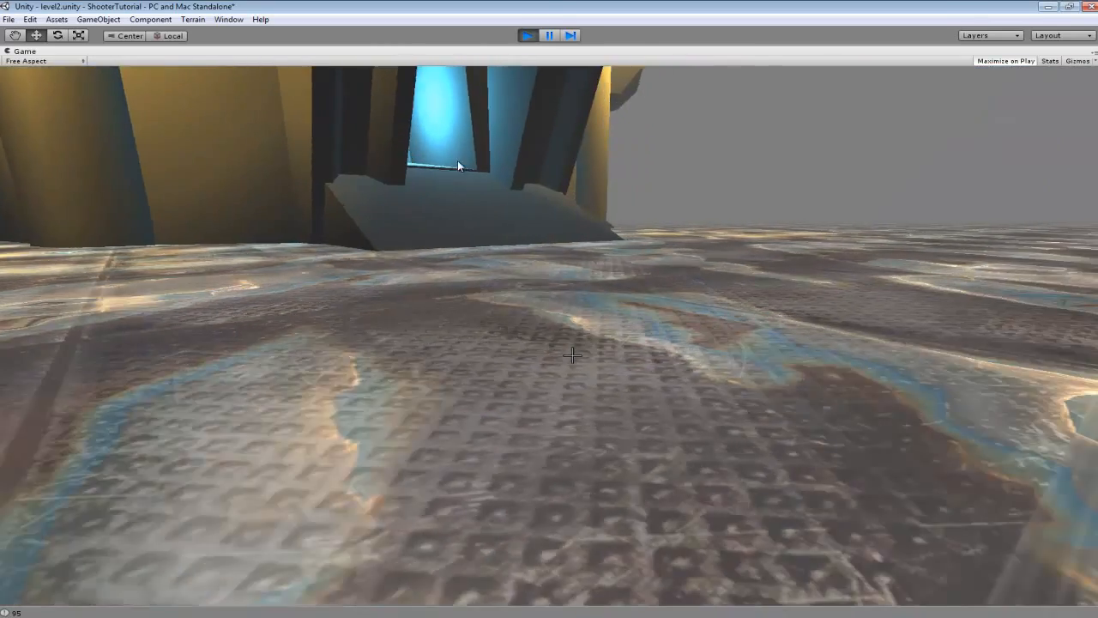
- Test the character's forward walking on the ground between the dark block and the tower's ramp
{"action": "key", "text": "w"}
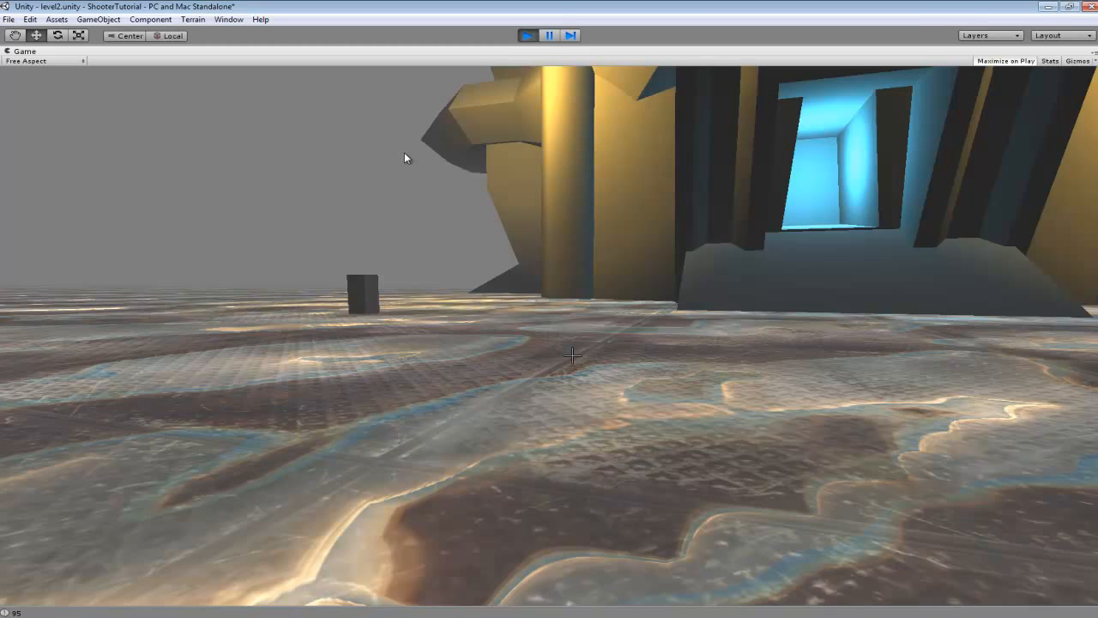
{"action": "key", "text": "w"}
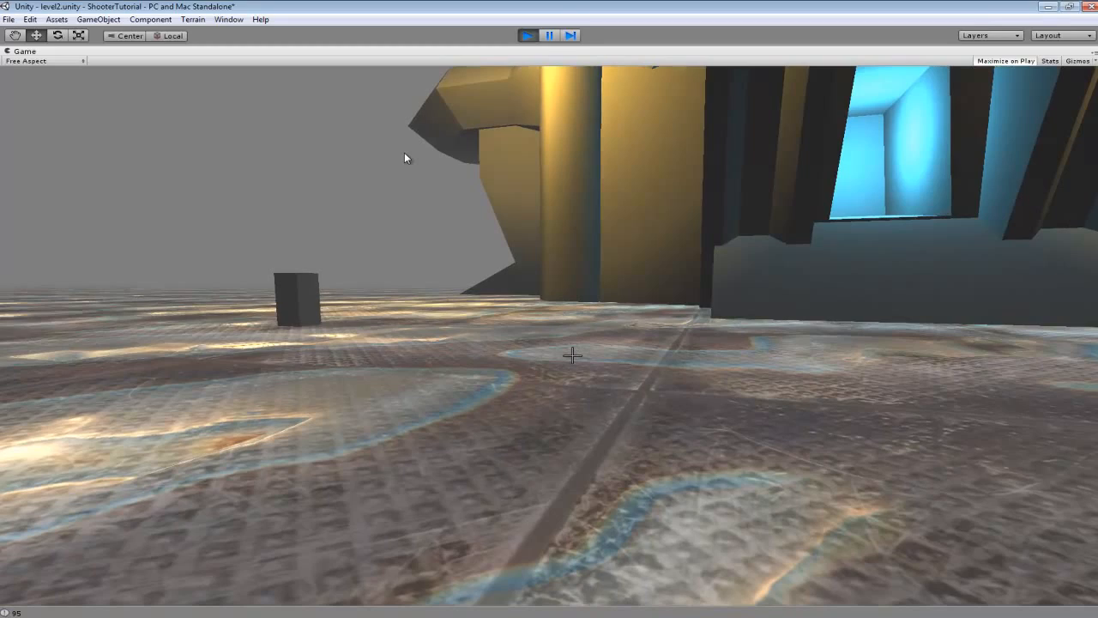
{"action": "key", "text": "w"}
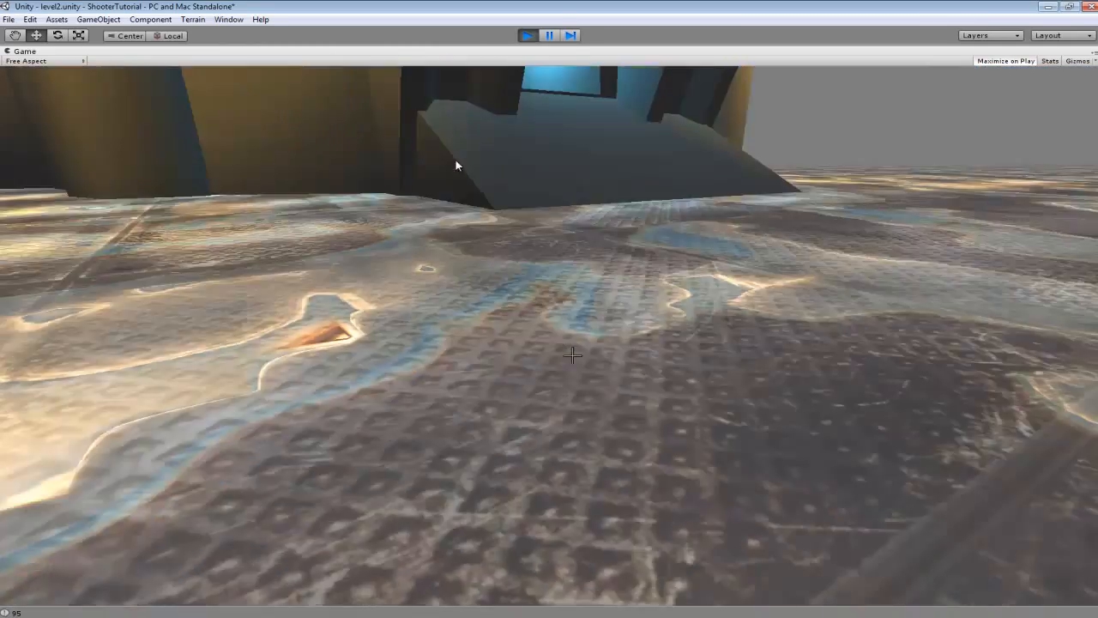
{"action": "key", "text": "w"}
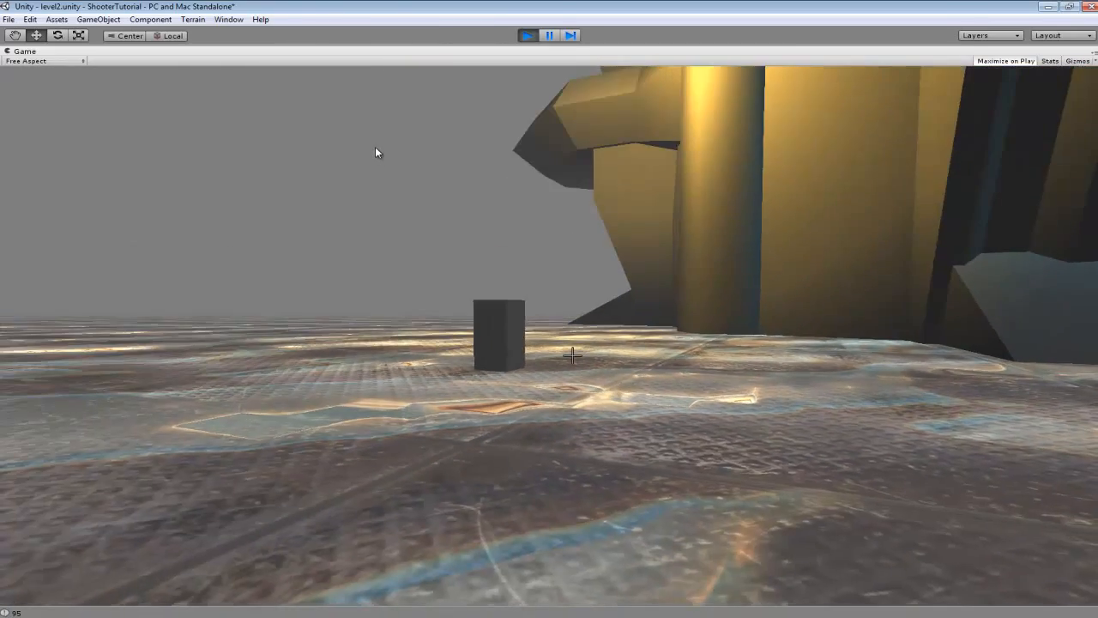